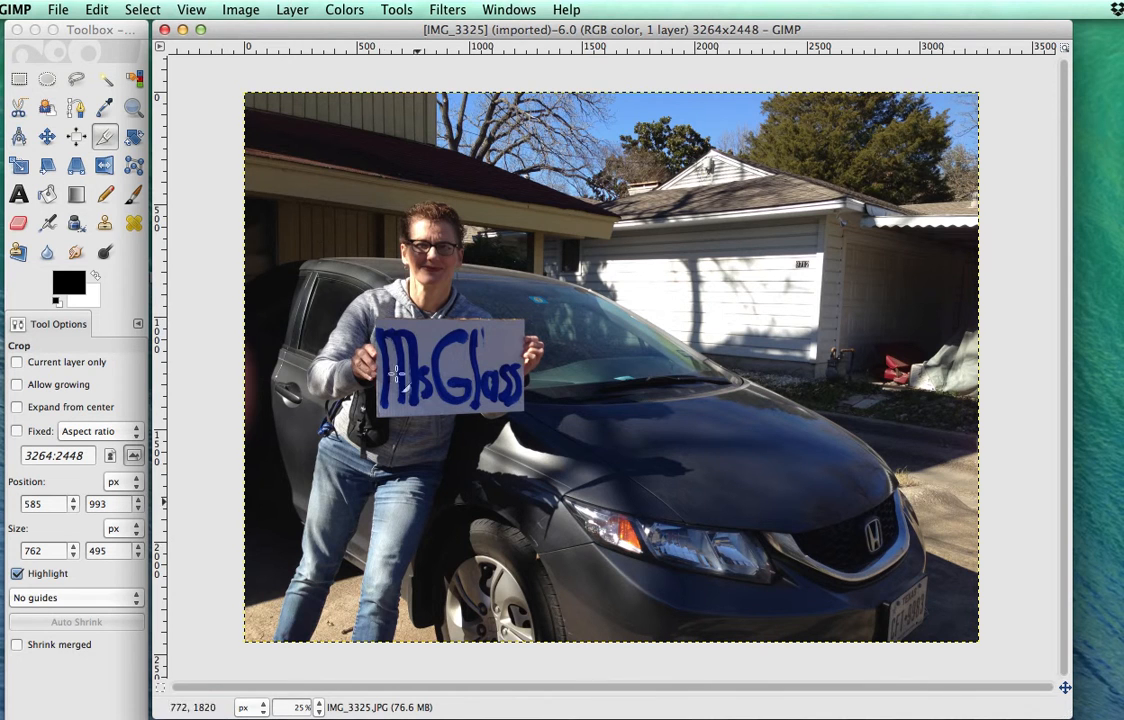
Step: Examine the photo at full size and as a whole, and check its original file in the Week3-Photos folder
left_click_drag(346, 29, 421, 271)
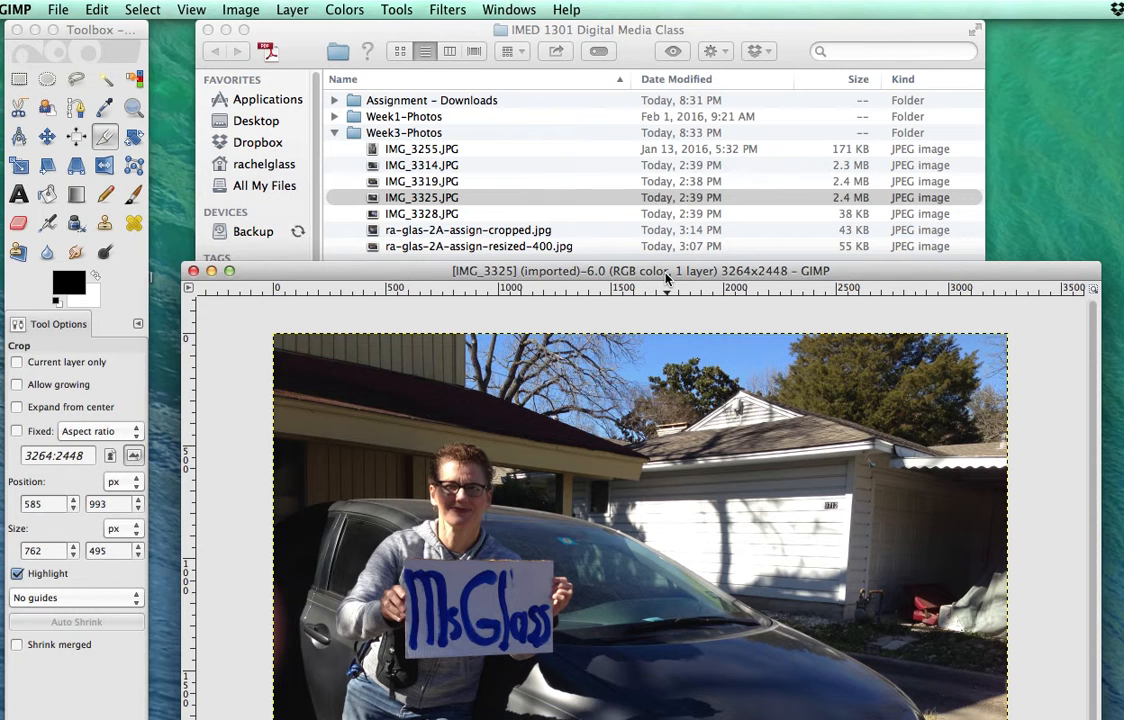
left_click_drag(667, 279, 636, 14)
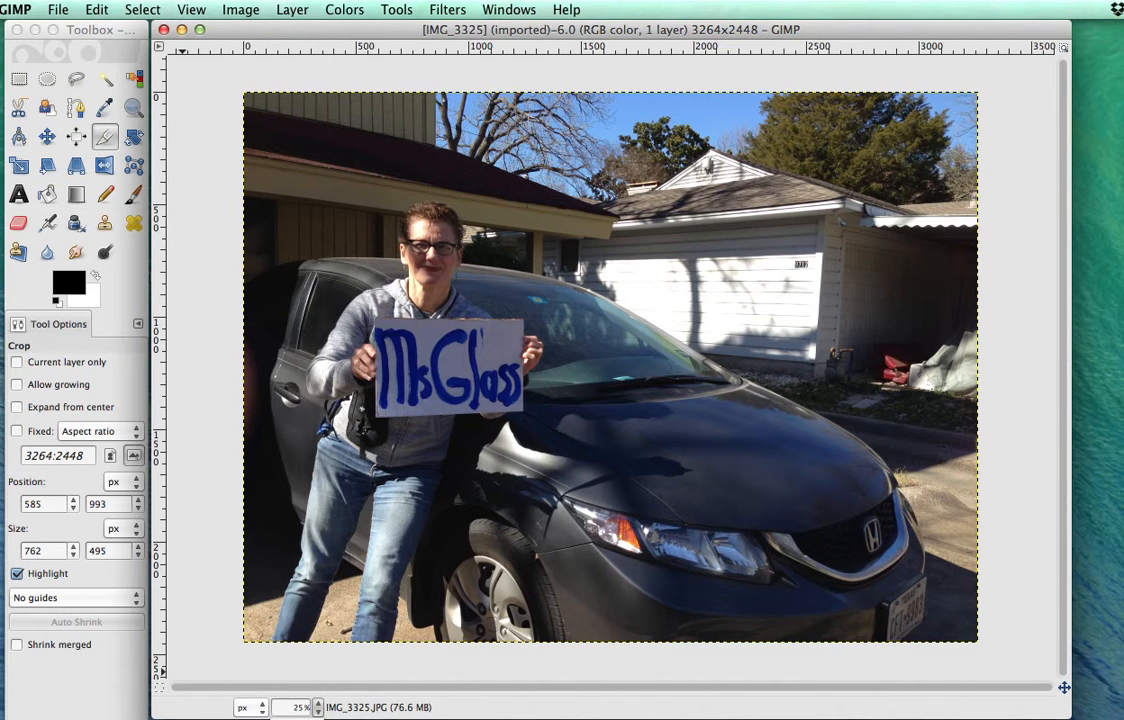
key("1")
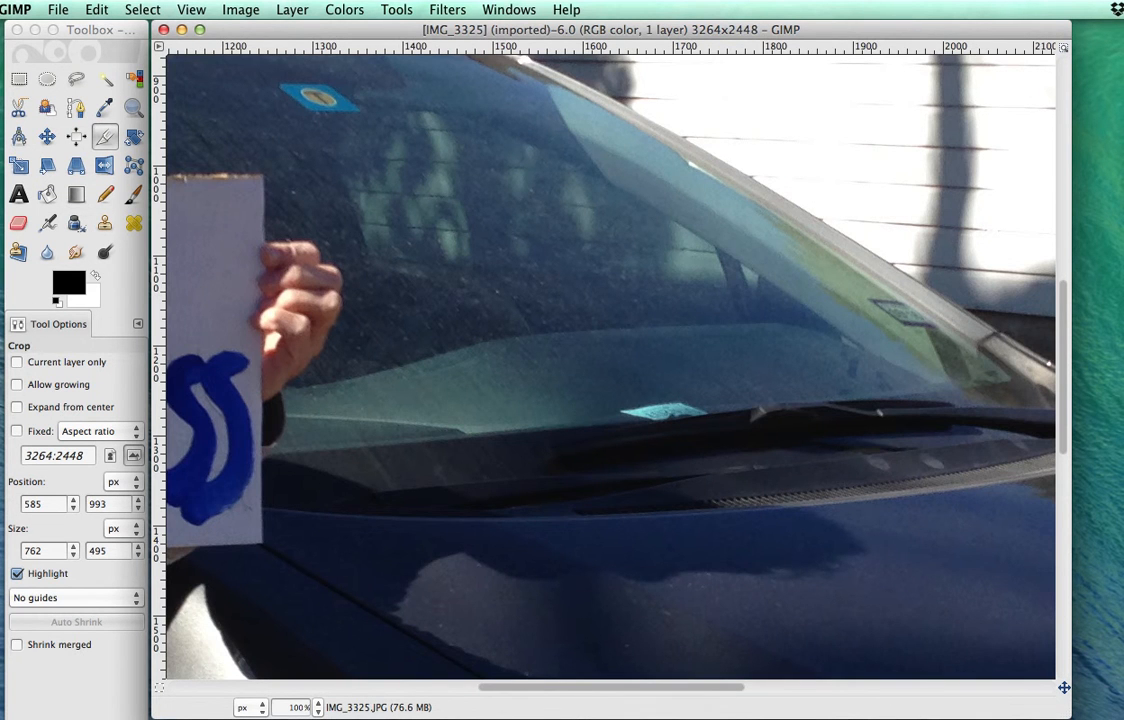
left_click_drag(391, 489, 431, 490)
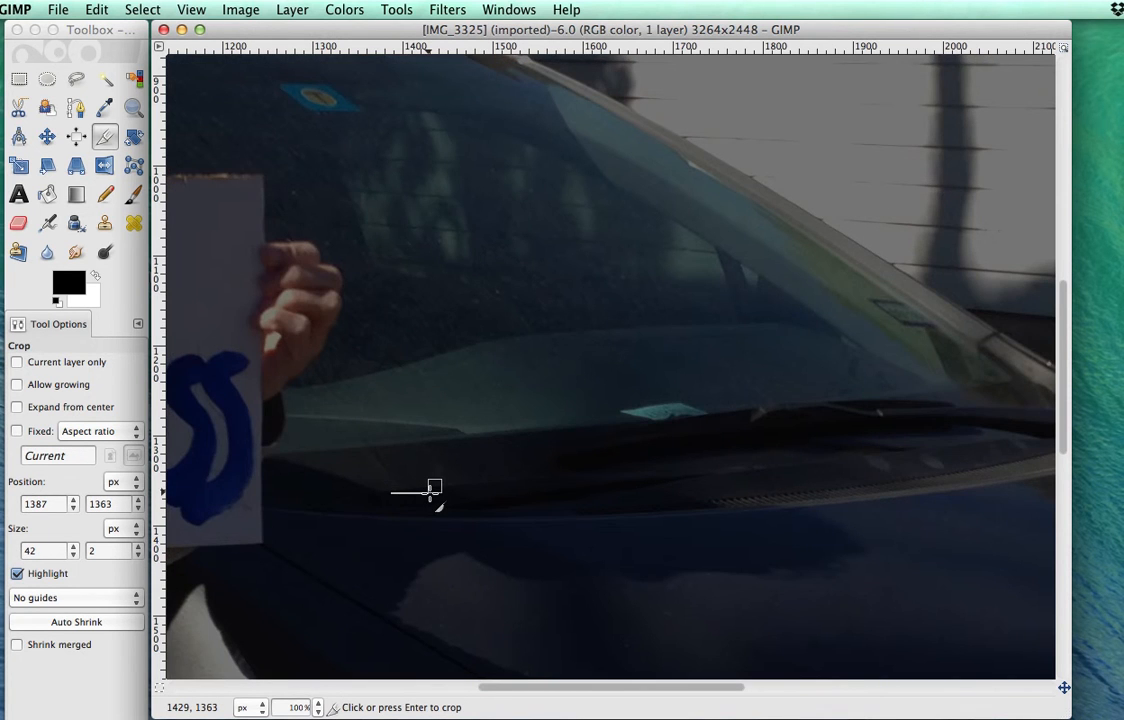
key("Escape")
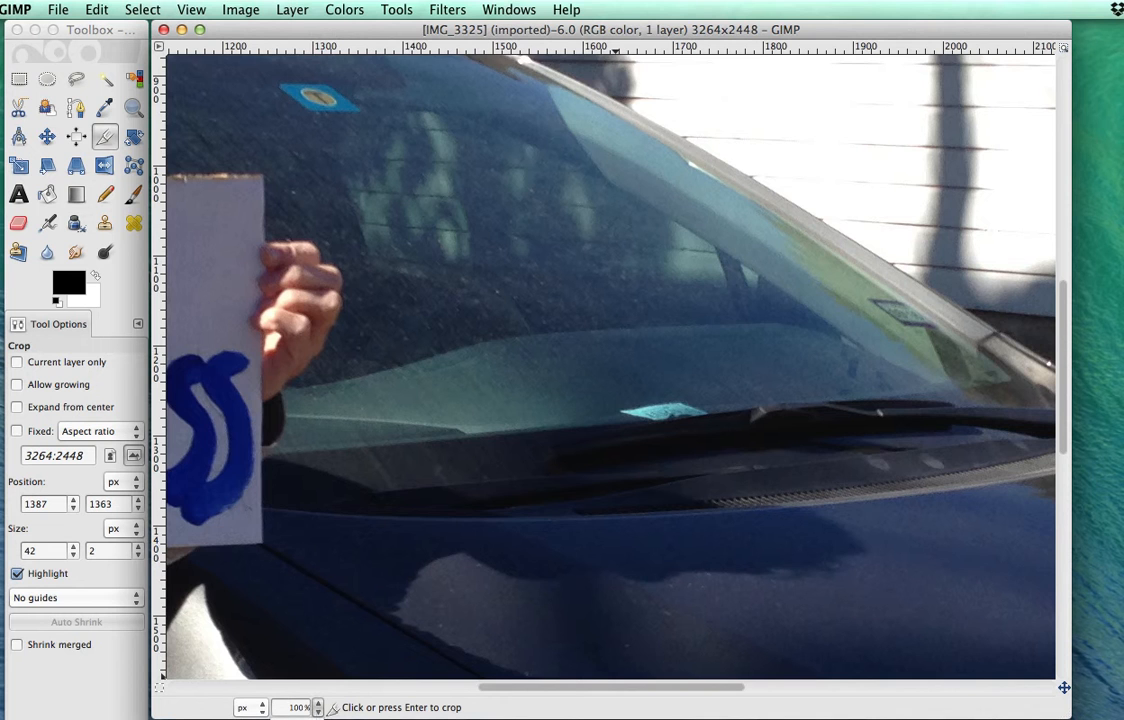
left_click(304, 683)
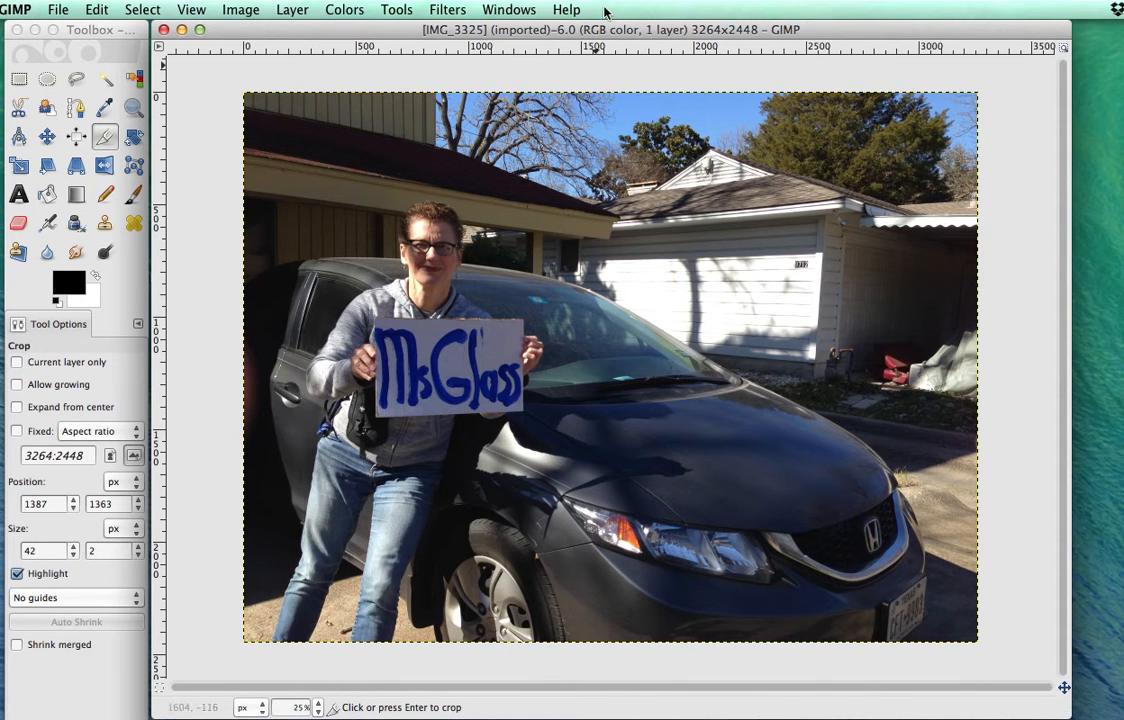
left_click_drag(603, 29, 640, 331)
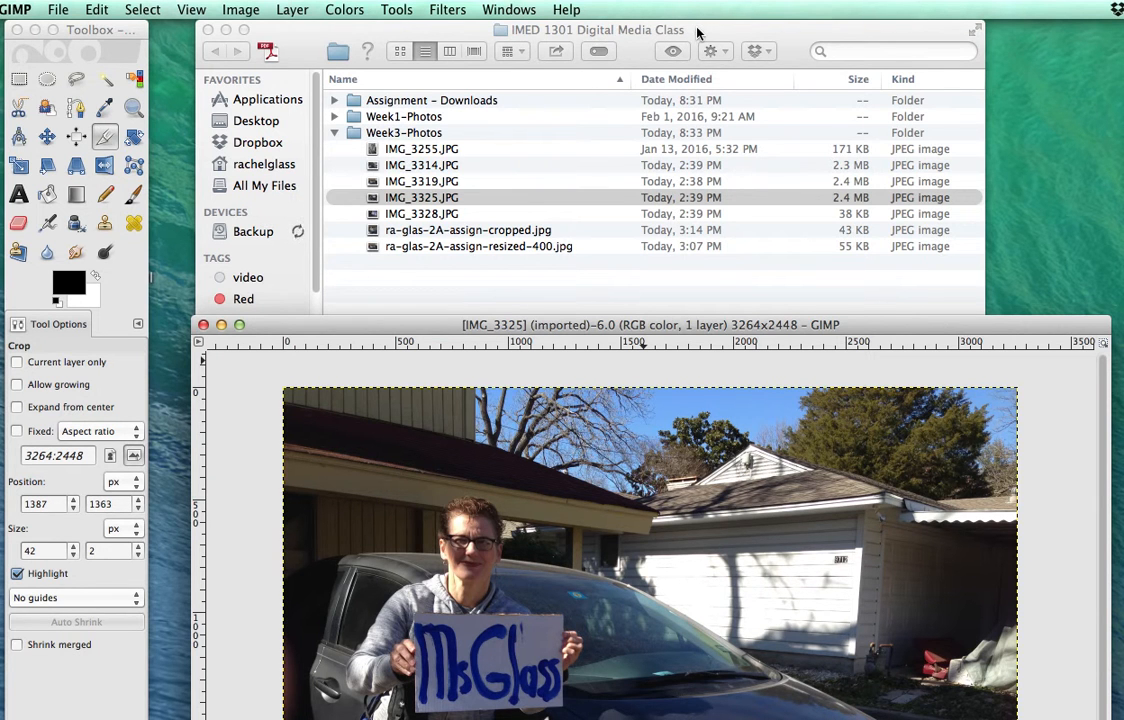
left_click_drag(726, 332, 688, 37)
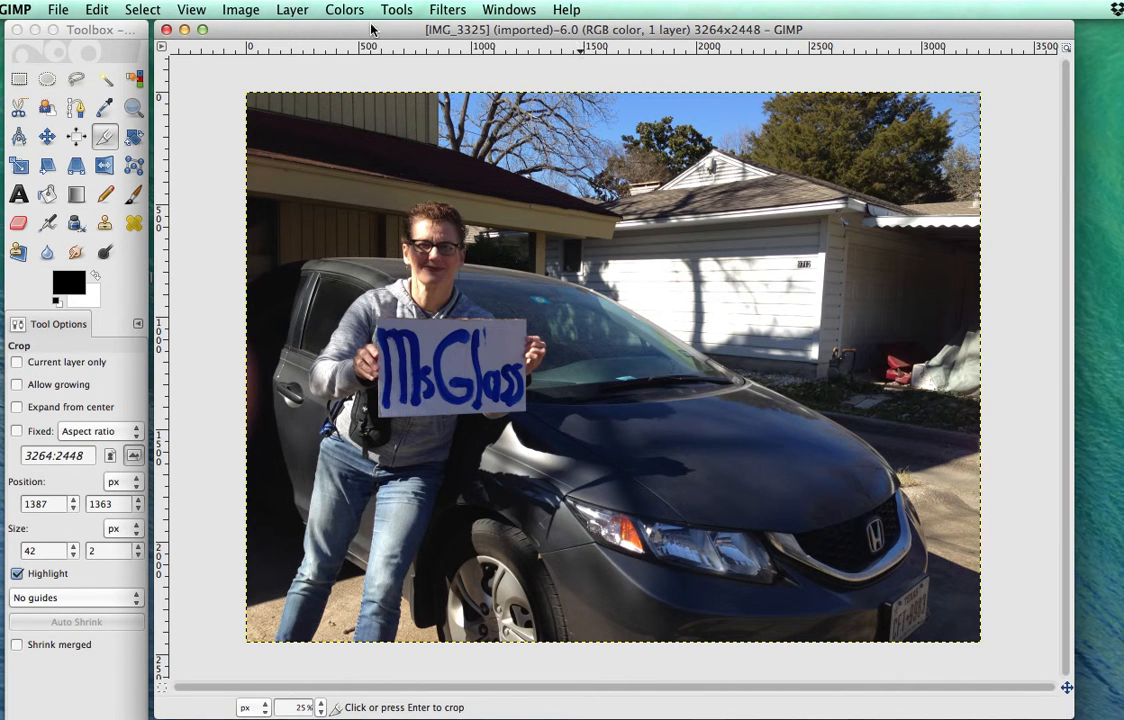
Step: Check the photo's file size, size in memory and resolution in its image properties
left_click(241, 12)
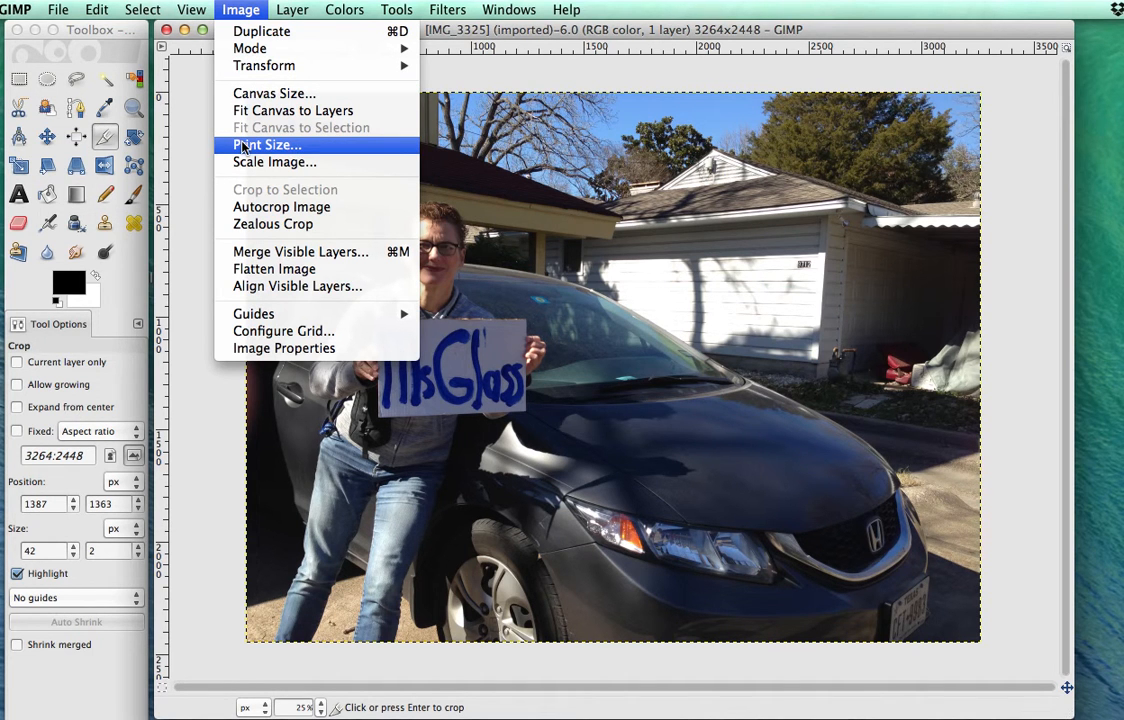
left_click(251, 349)
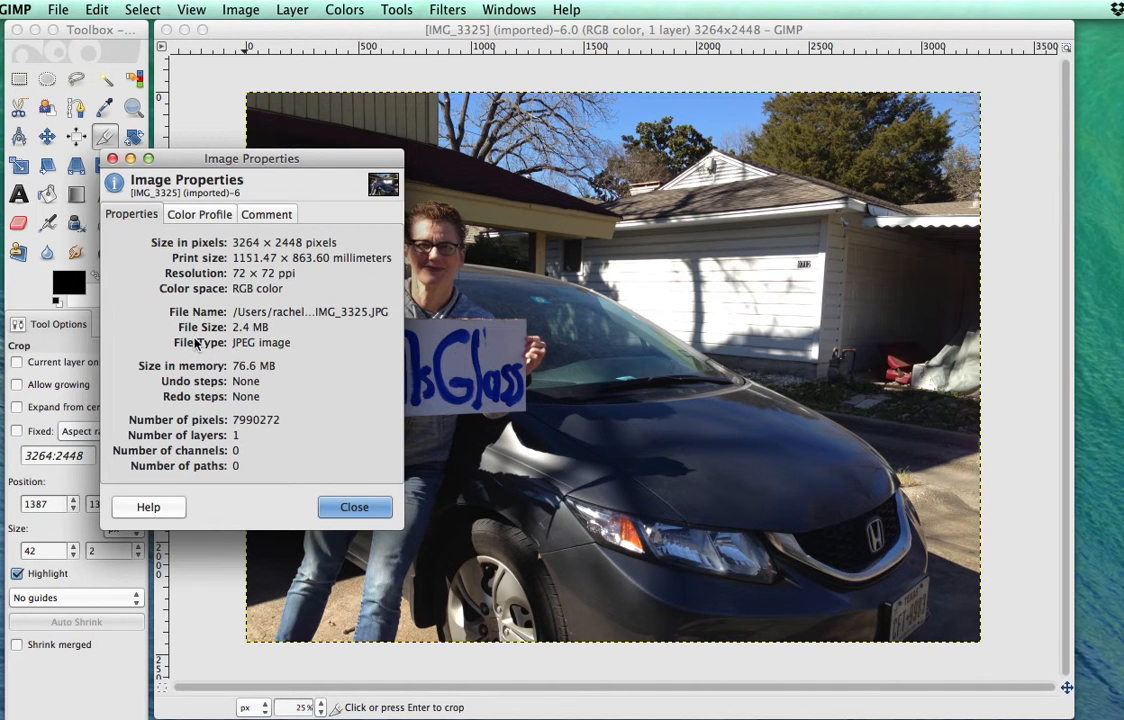
left_click_drag(275, 366, 232, 368)
left_click_drag(268, 327, 234, 329)
left_click_drag(277, 366, 233, 369)
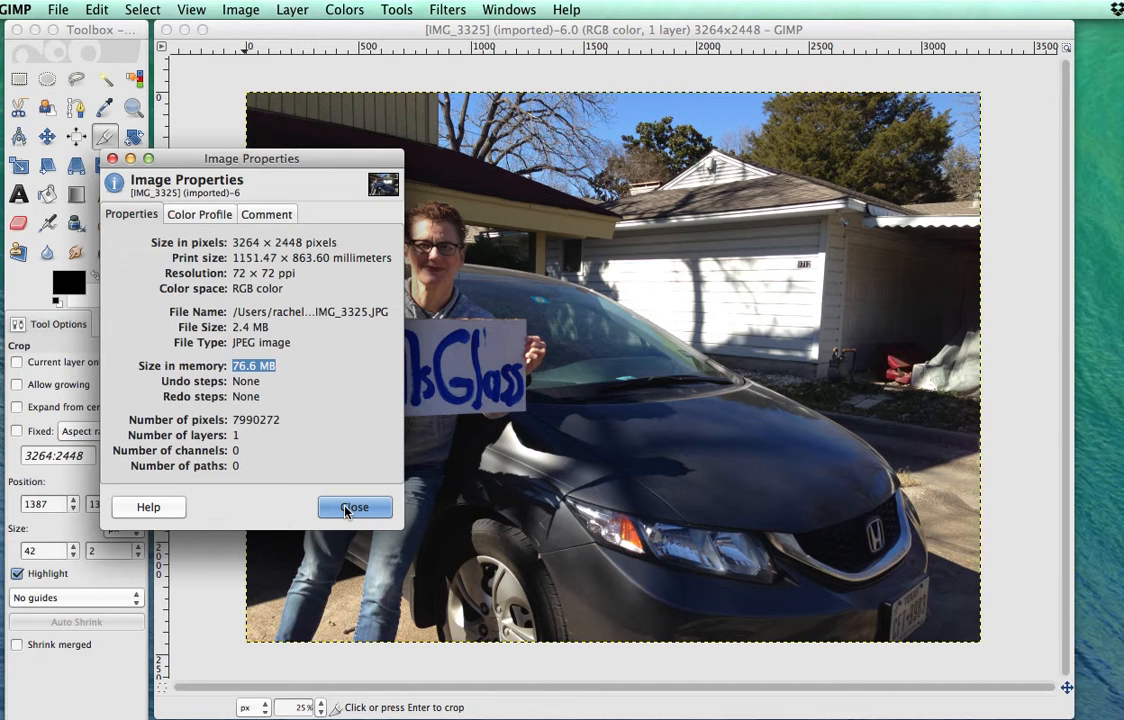
left_click(238, 273)
double_click(238, 273)
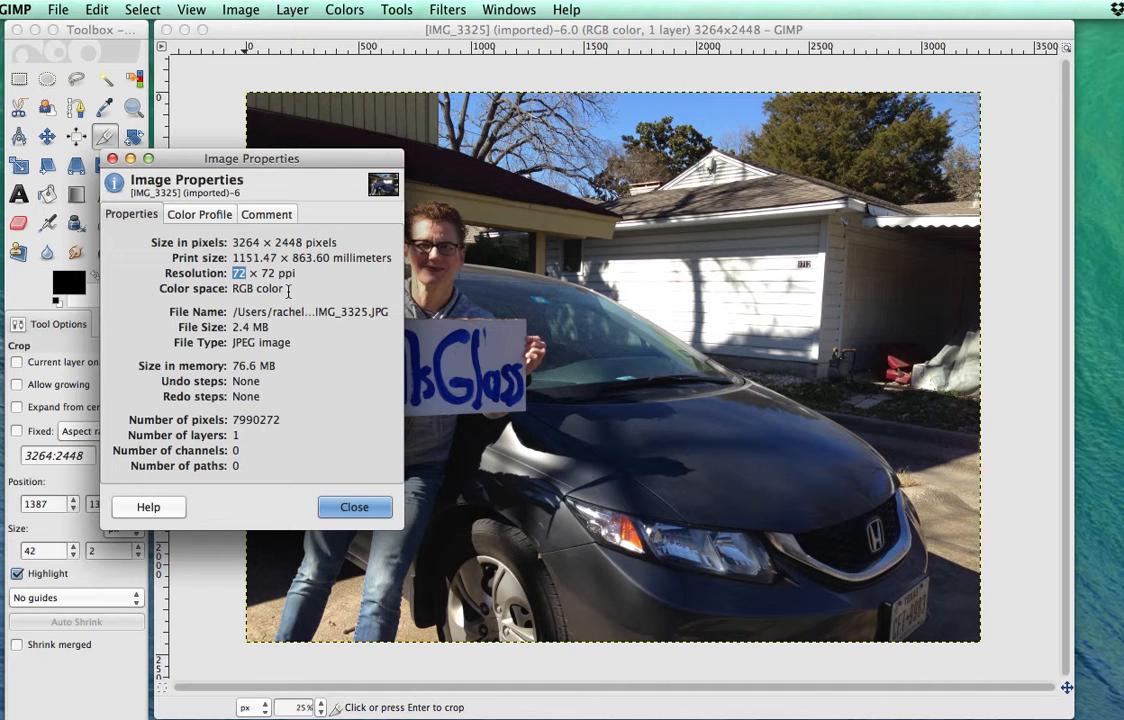
left_click(343, 507)
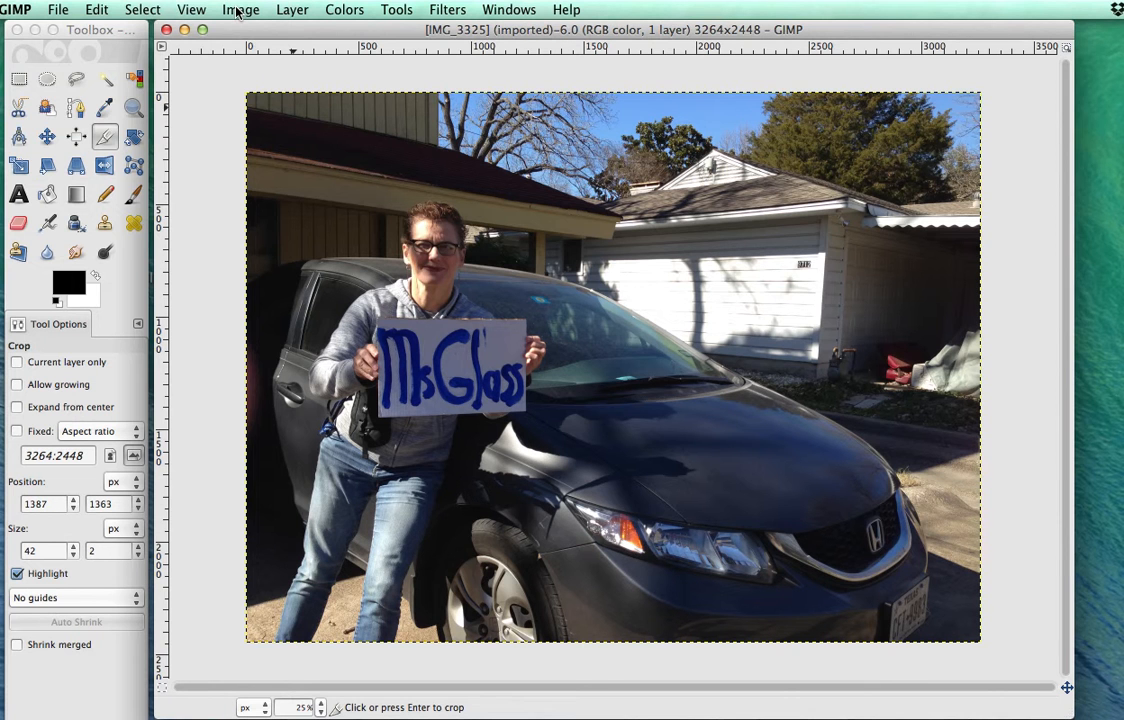
Step: Save the image in the Week3-Photos folder as ra-glas-2A-assign.xcf, using the GIMP XCF image file type
left_click(58, 10)
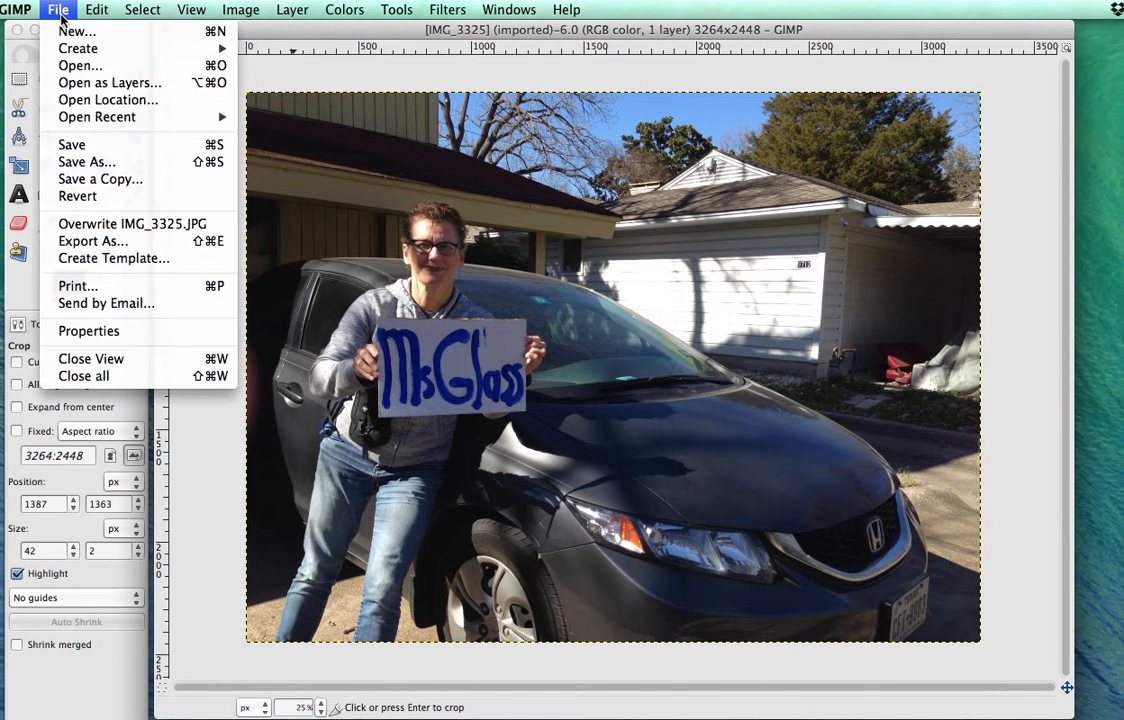
left_click(84, 161)
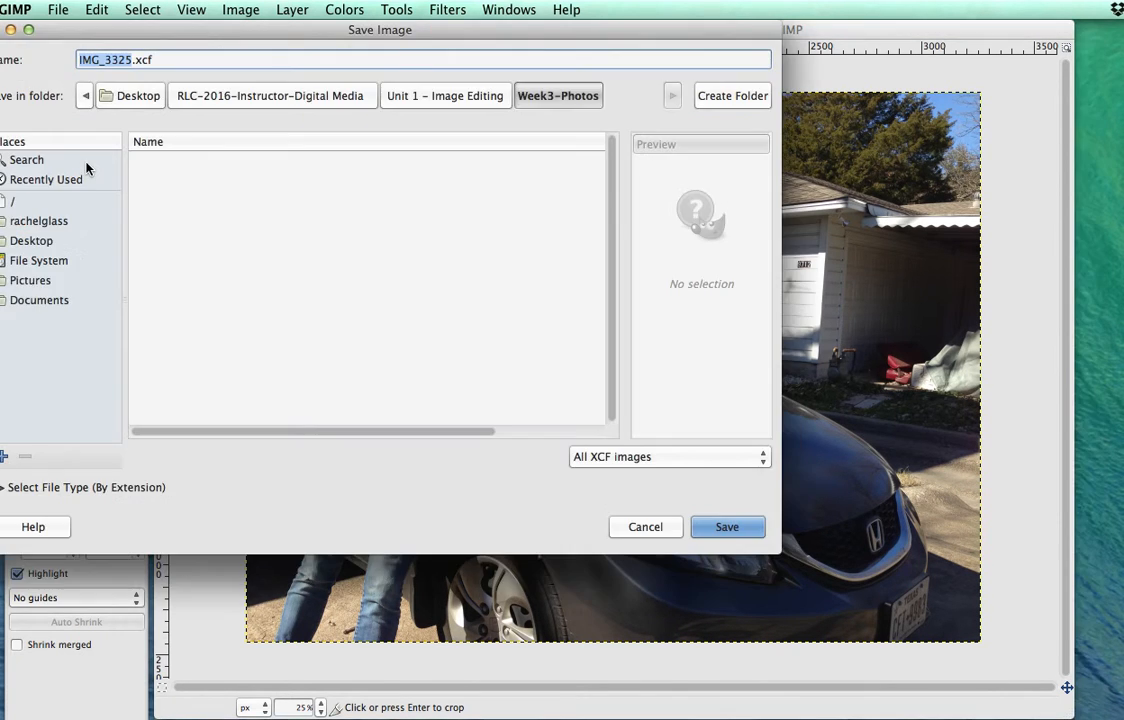
left_click_drag(307, 33, 503, 35)
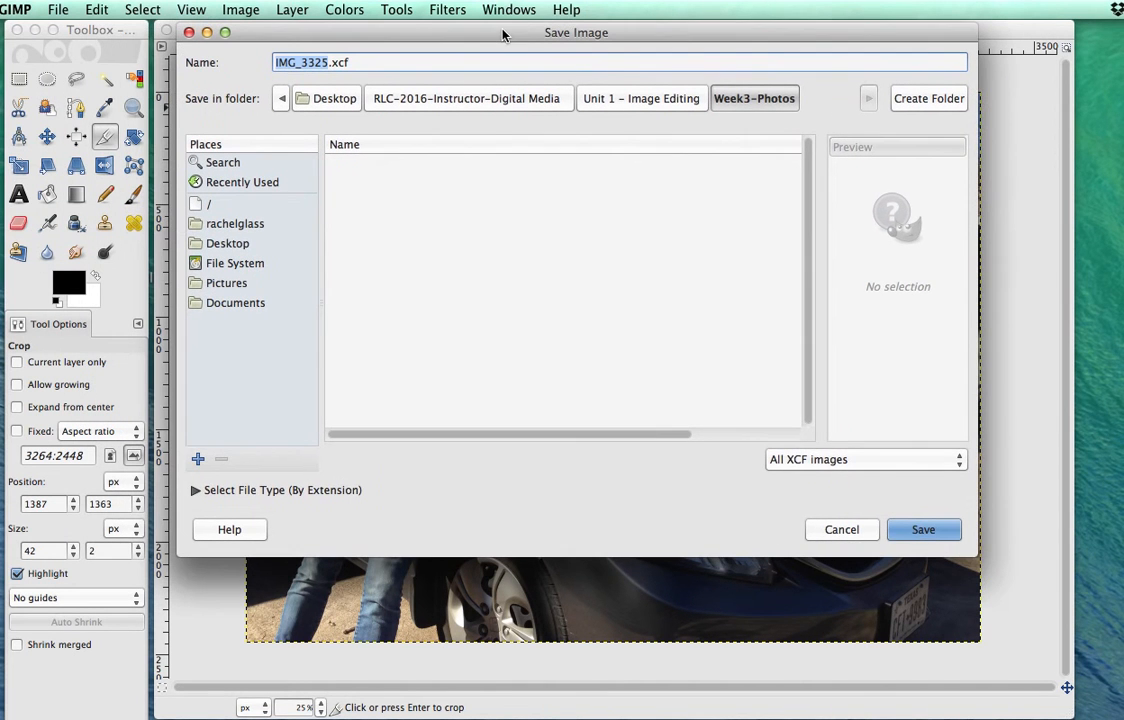
left_click(195, 491)
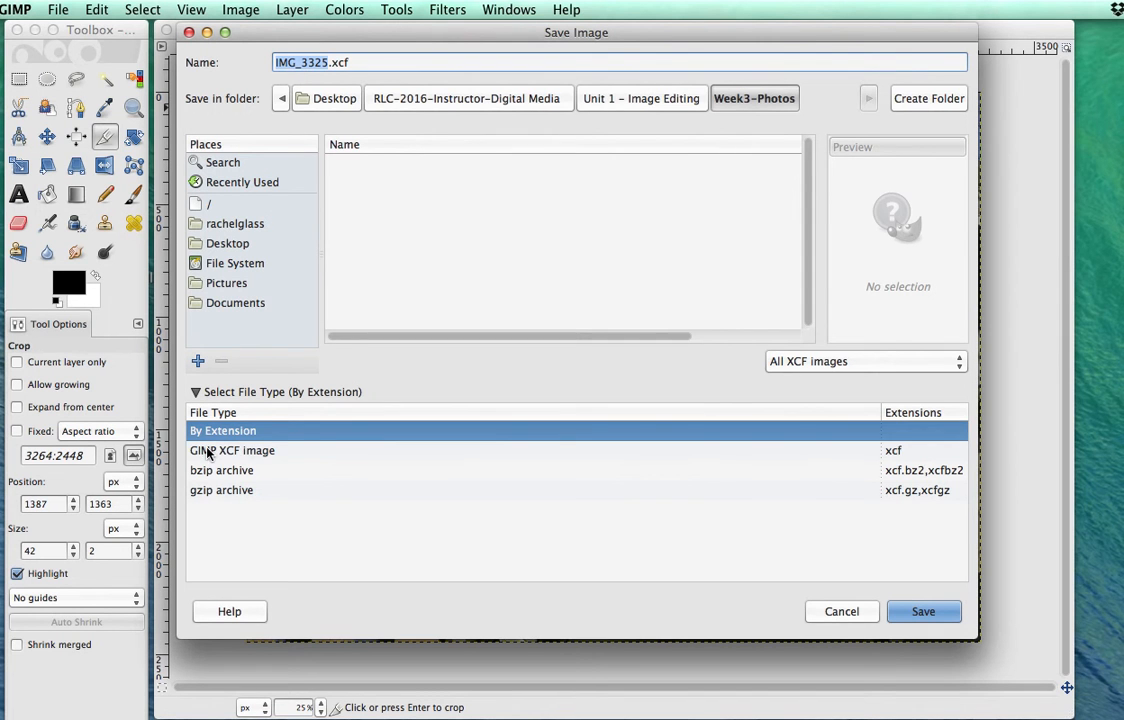
left_click(207, 452)
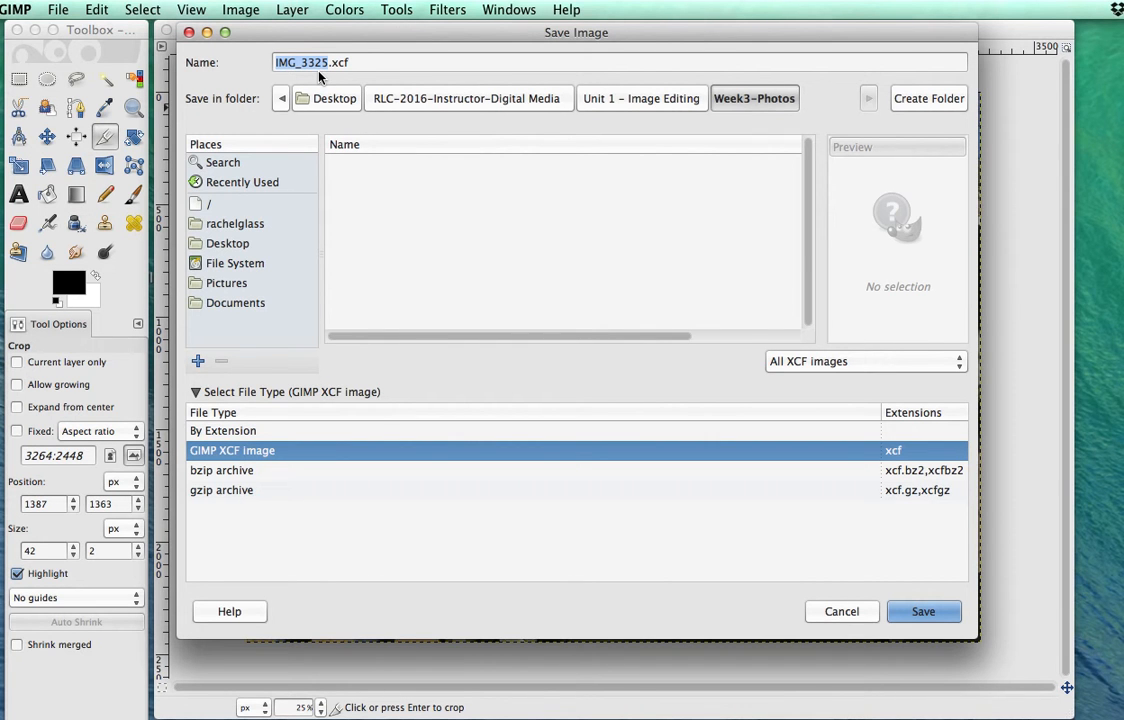
left_click(325, 63)
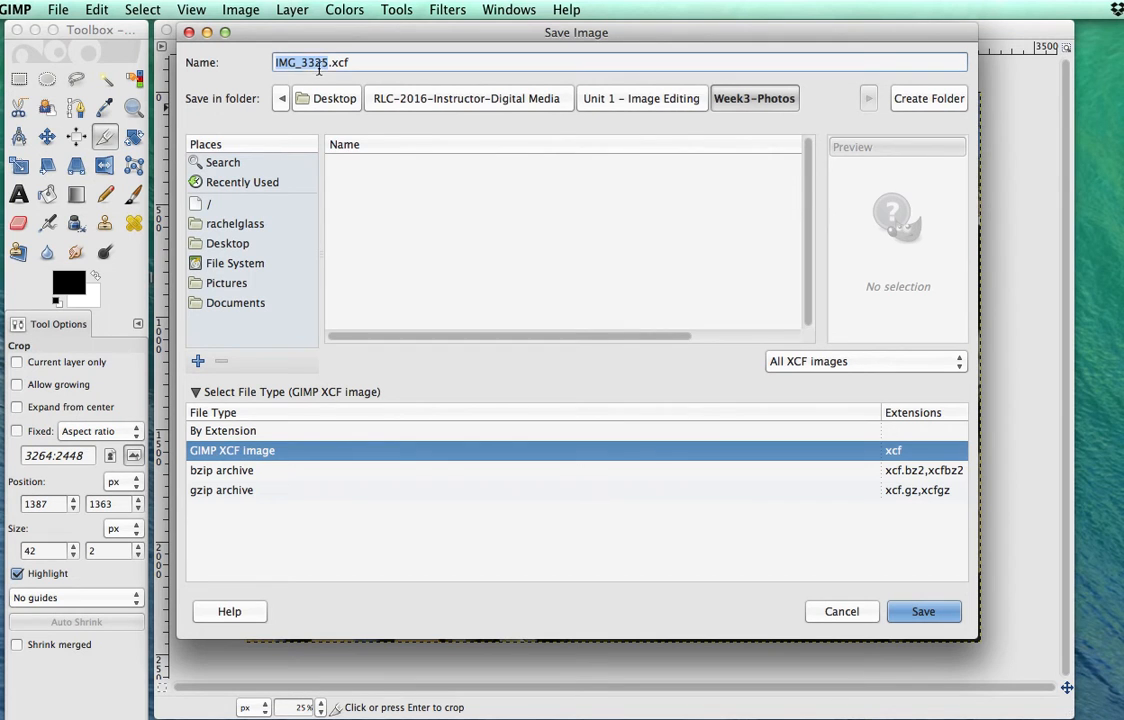
left_click_drag(326, 63, 262, 64)
type("ra")
type("-glas")
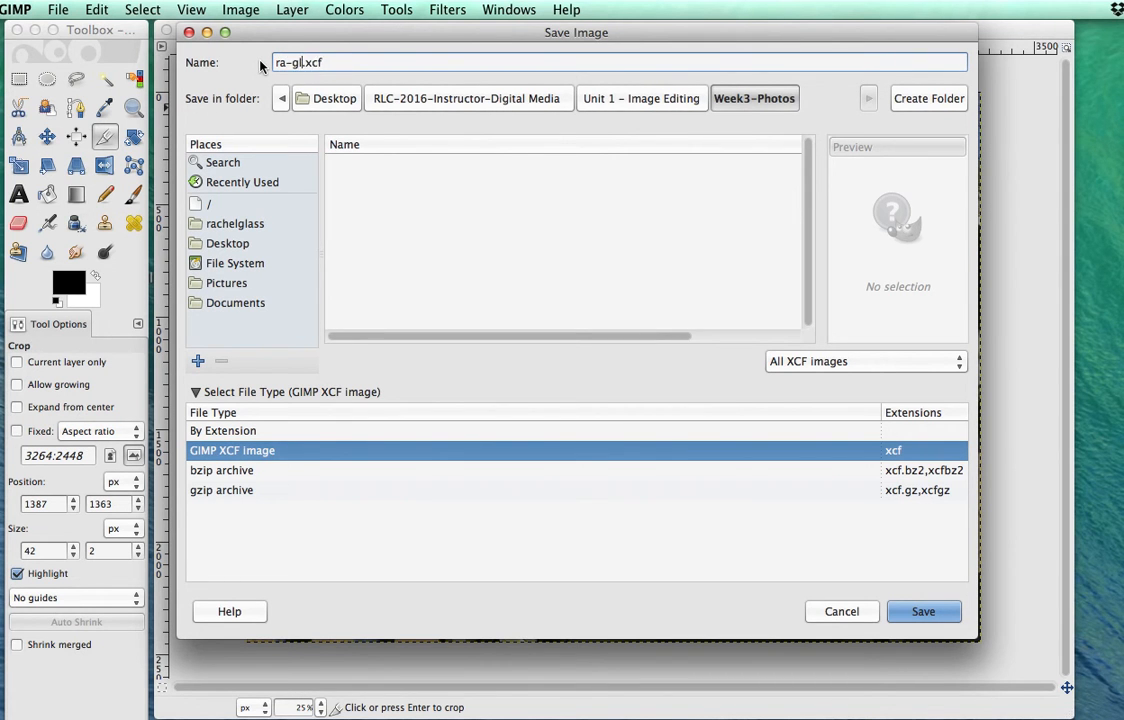
type("-2A-assign")
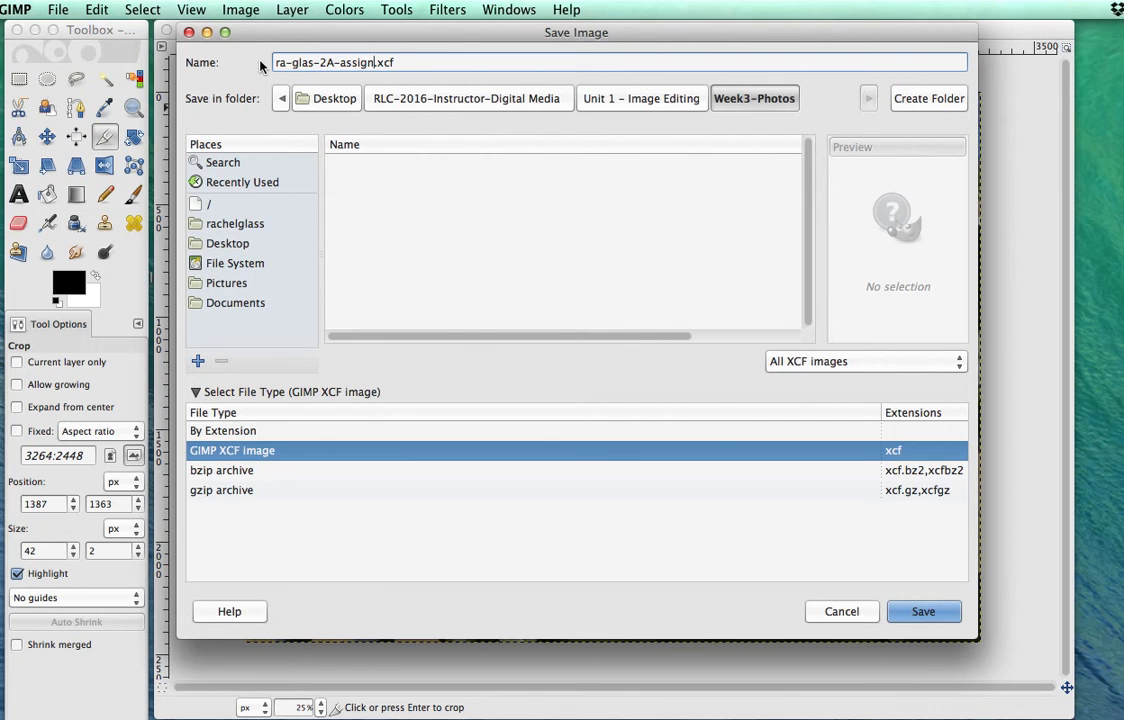
left_click(923, 613)
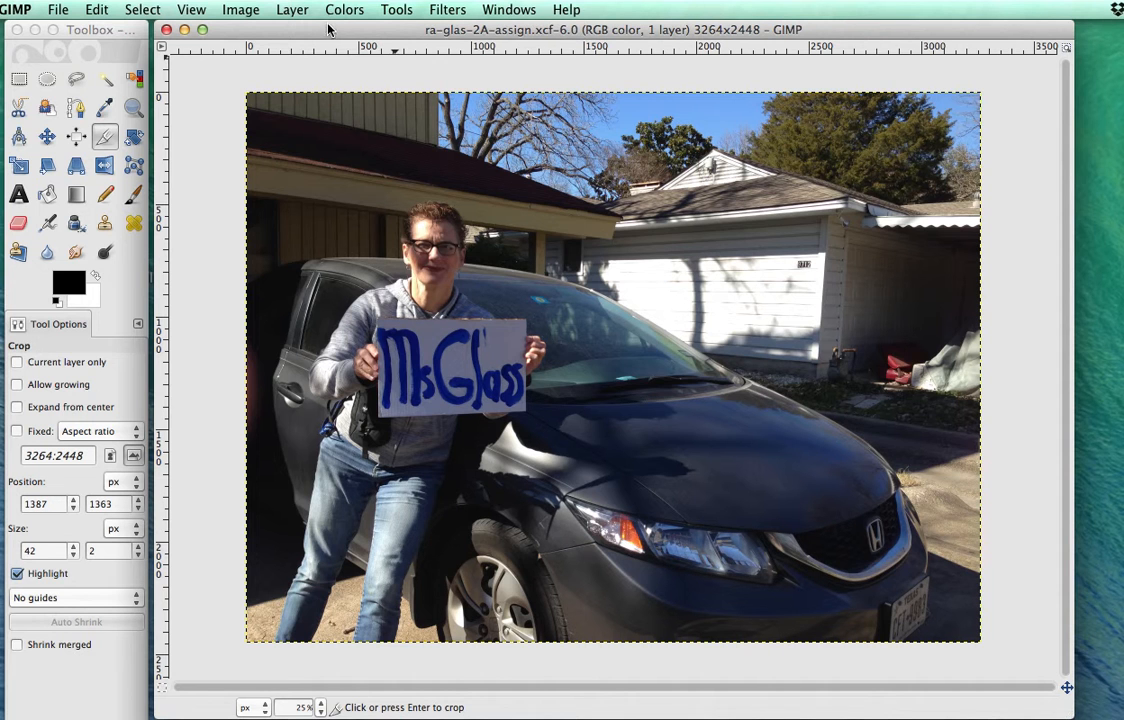
Step: Scale the image to 400 pixels wide with width and height linked, and inspect it at 100% zoom
left_click(239, 12)
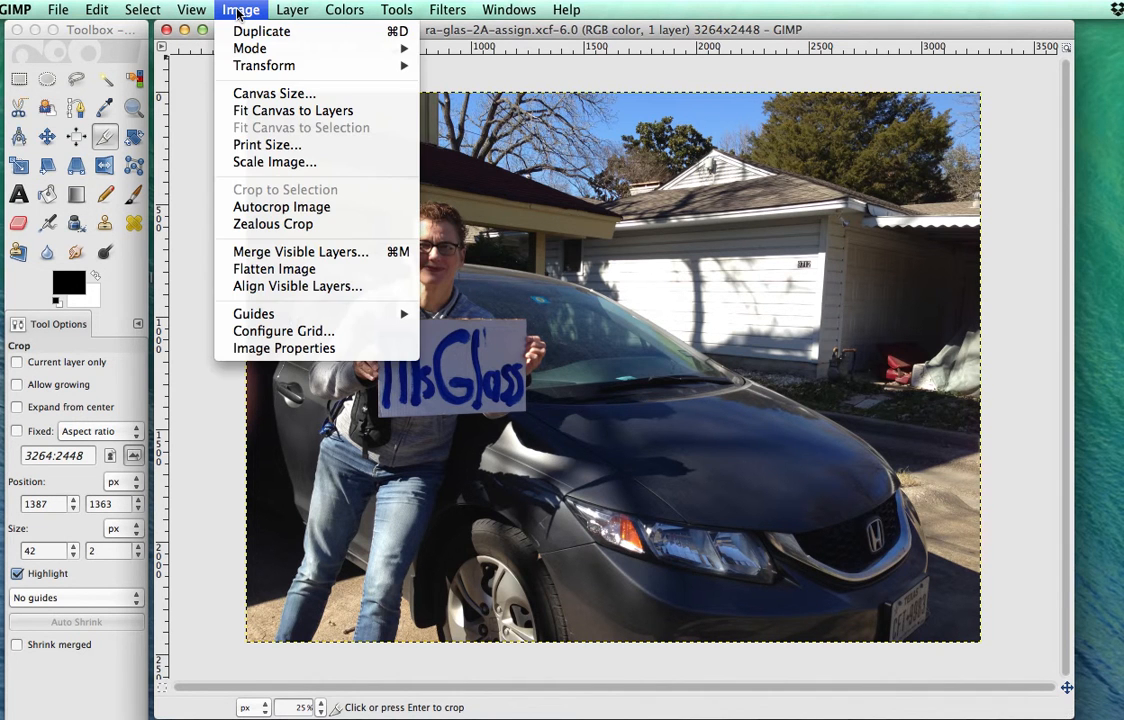
left_click(260, 166)
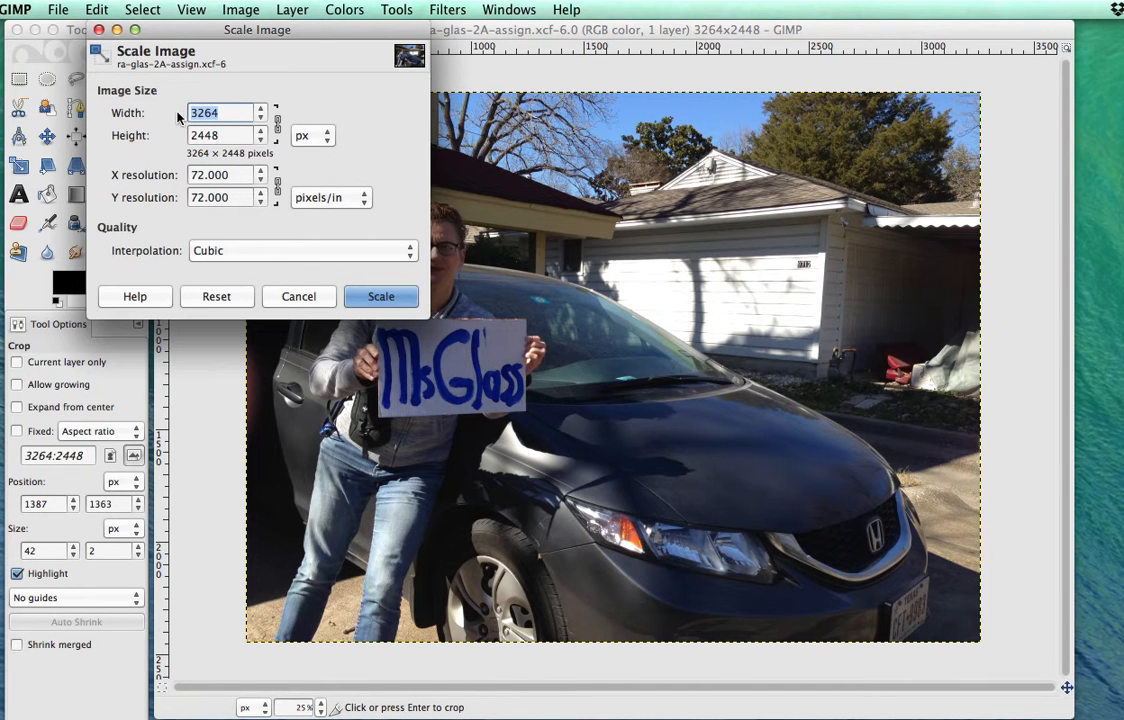
type("400")
left_click(279, 124)
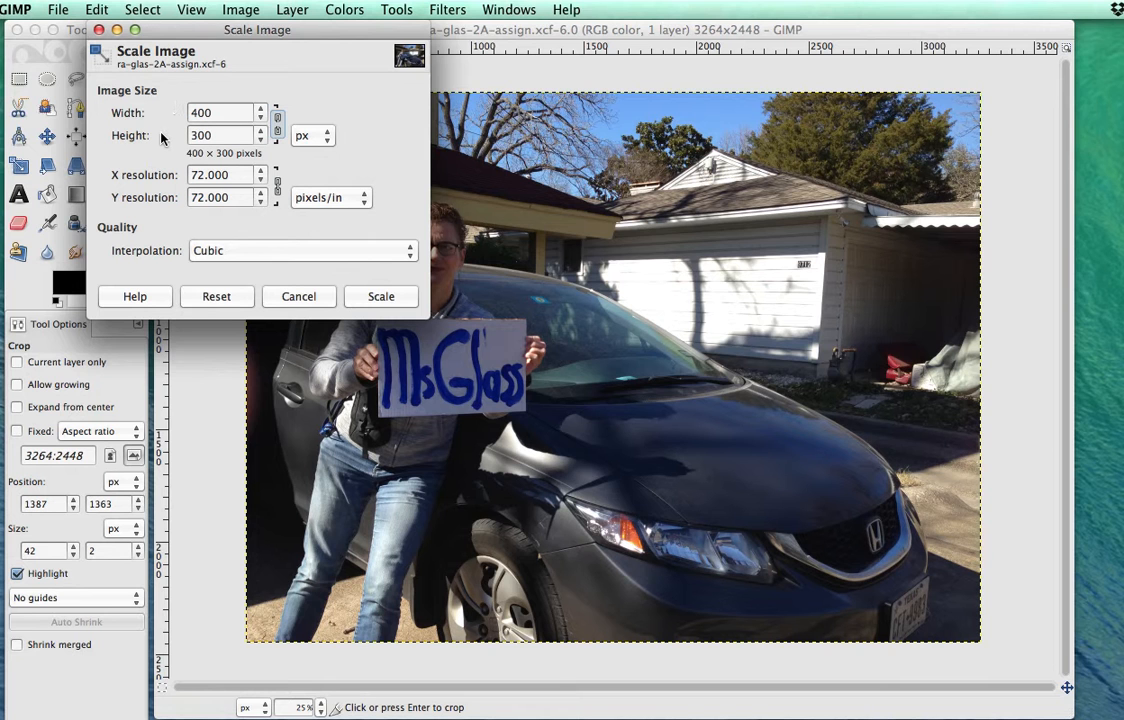
left_click(381, 300)
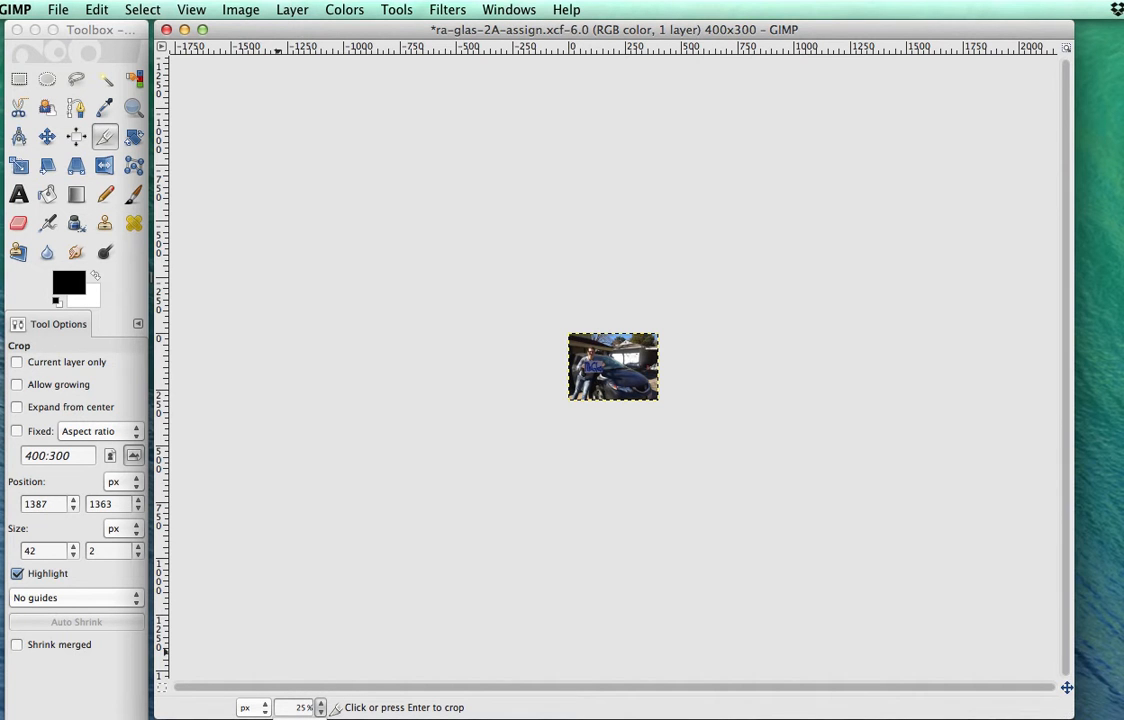
key("1")
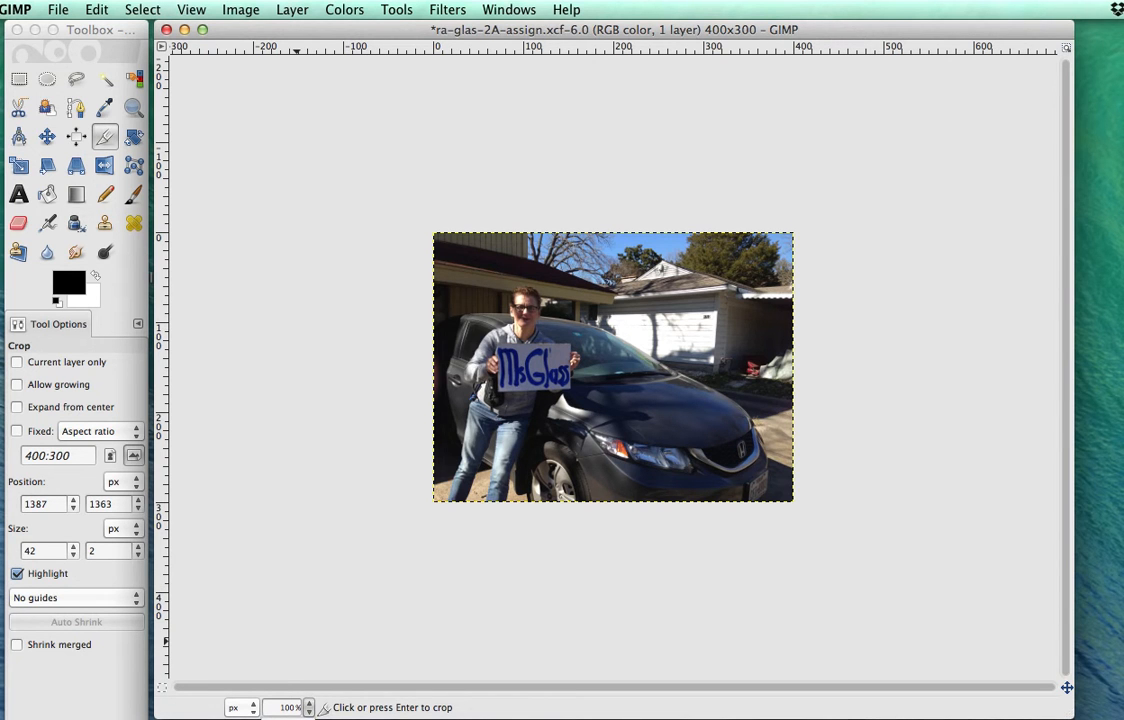
left_click(288, 718)
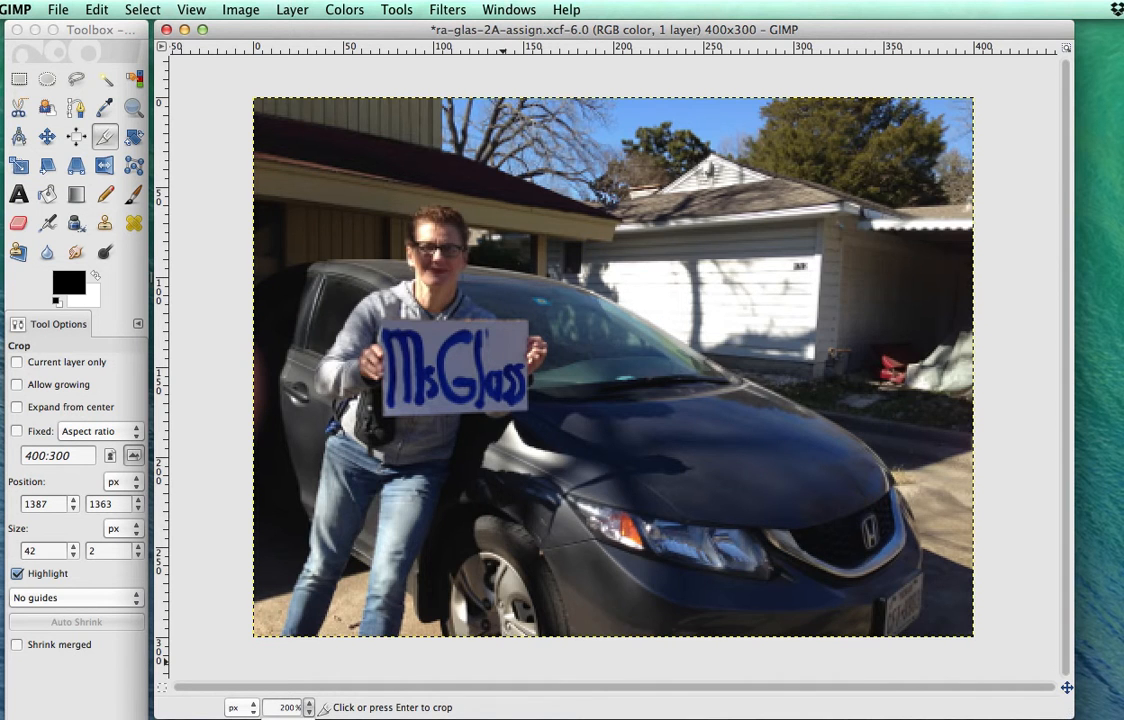
key("1")
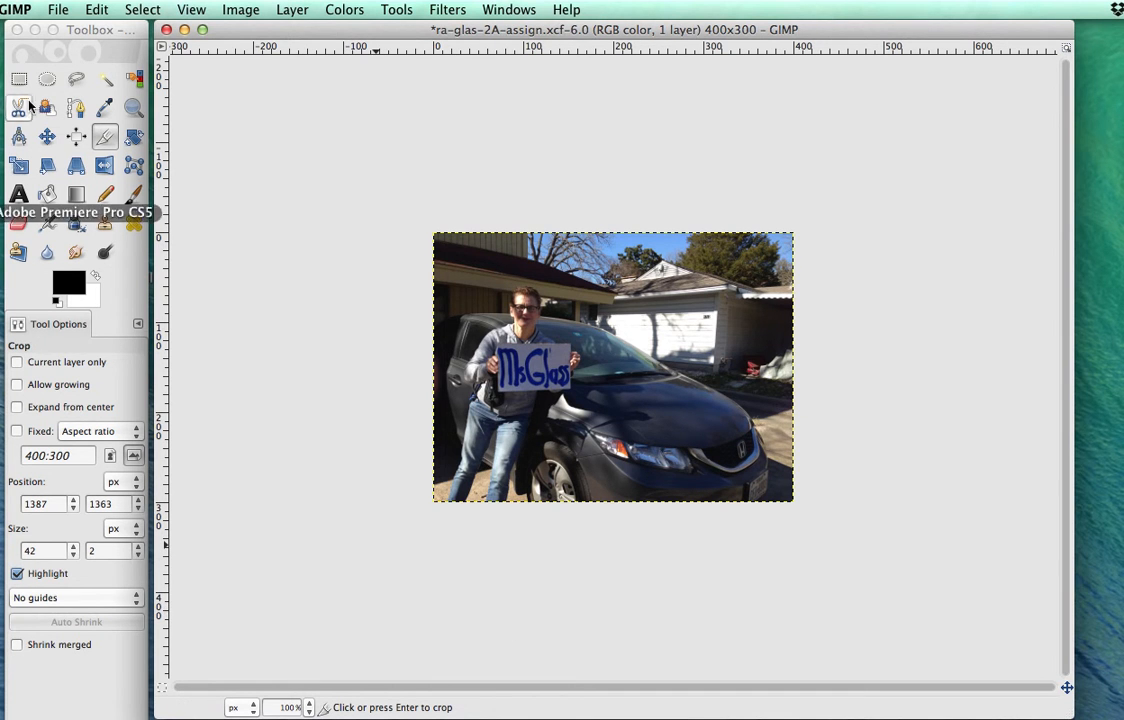
Step: Undo the image scaling and bring the whole photo back into view
left_click(97, 12)
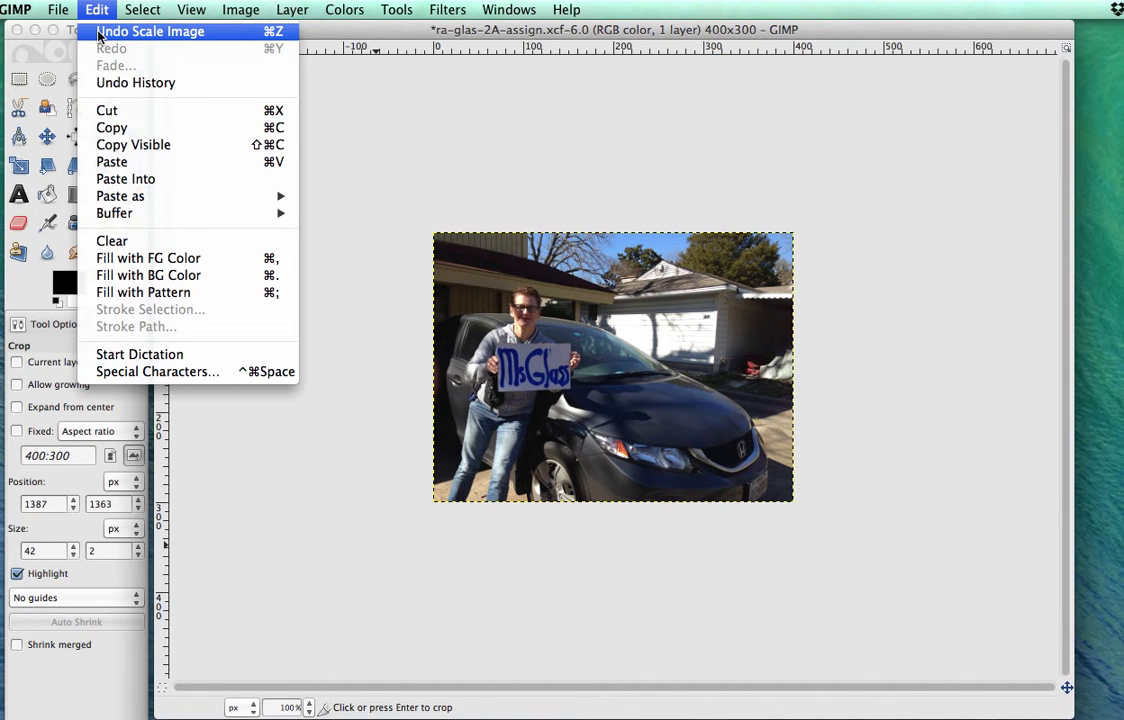
left_click(150, 31)
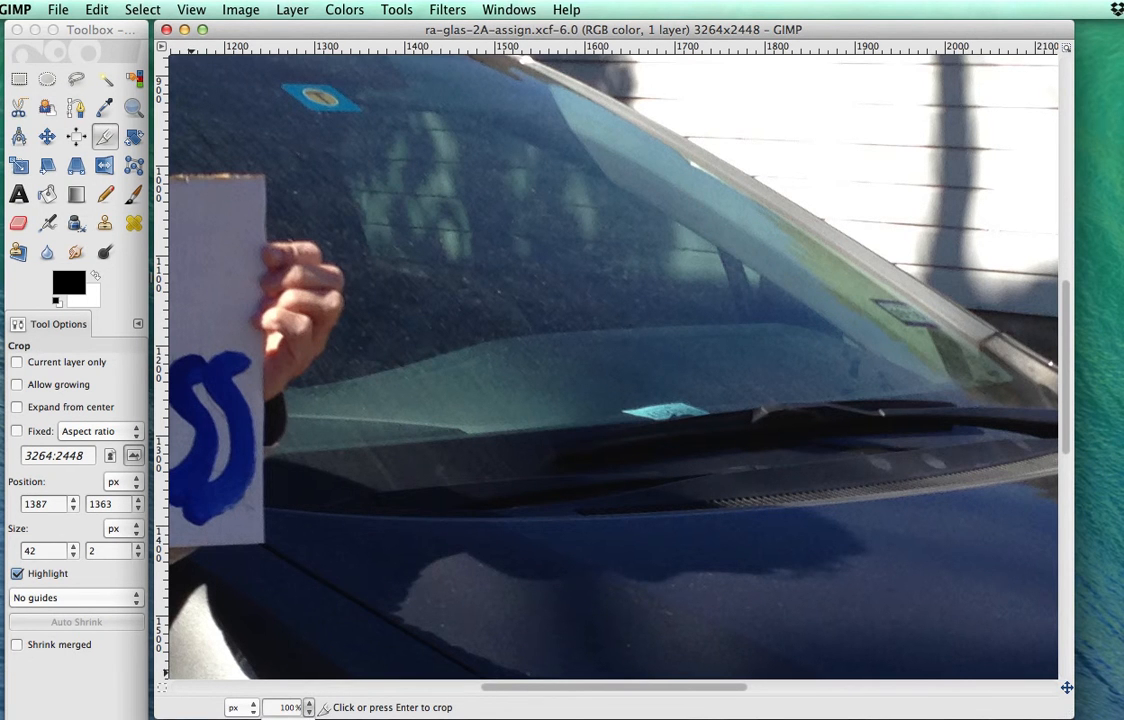
left_click(288, 718)
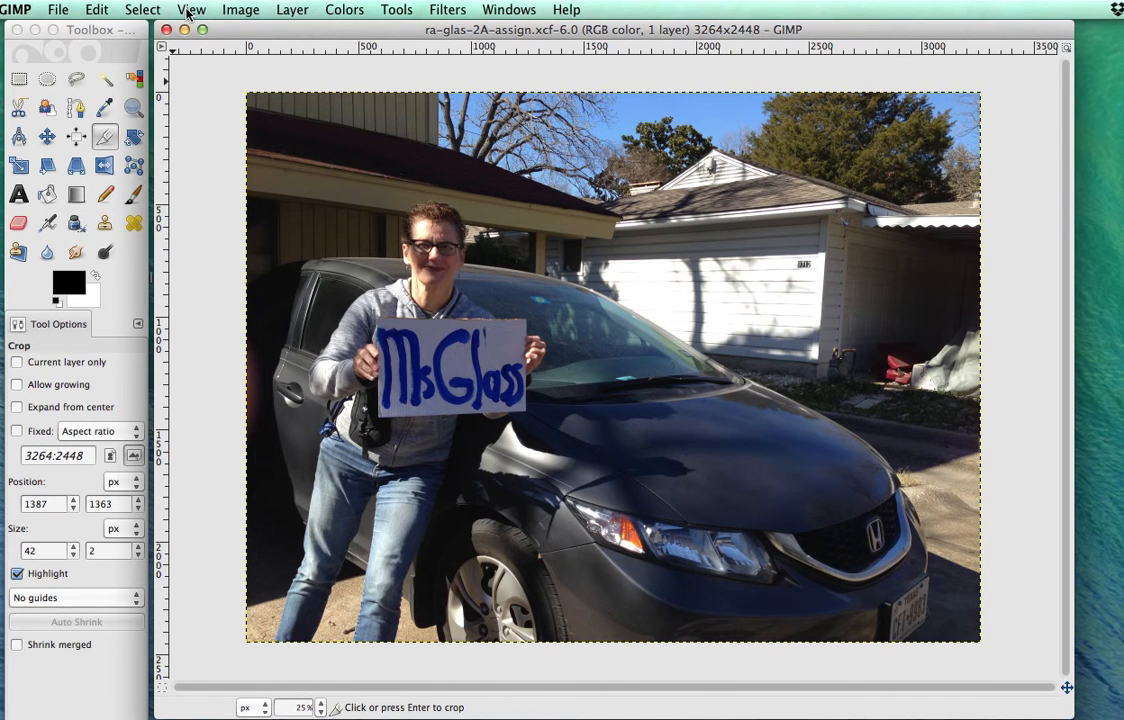
Step: Scale the photo to 400 pixels wide with width and height linked, and view it at 100% zoom
left_click(241, 9)
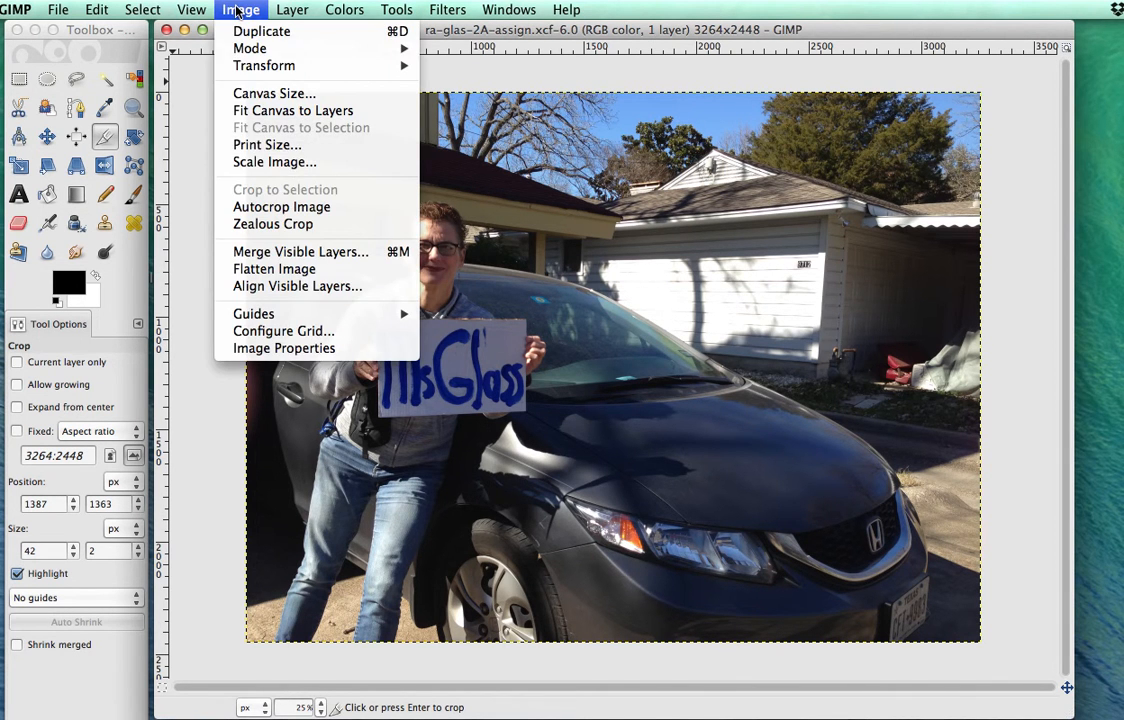
left_click(268, 163)
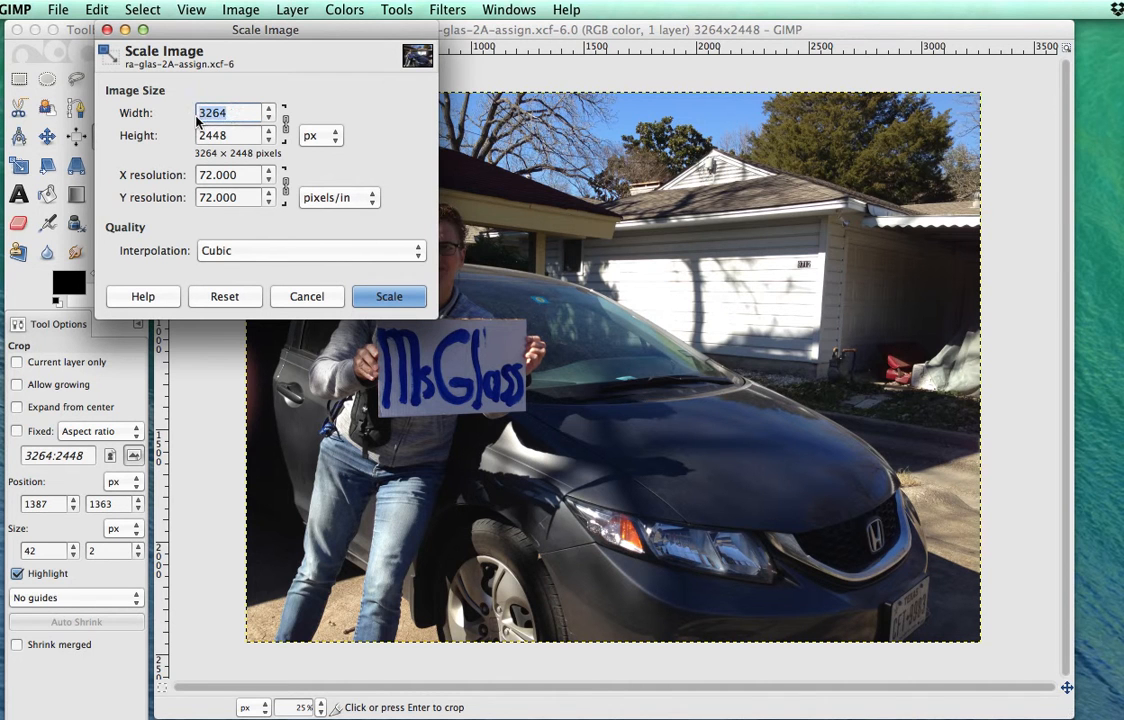
type("400")
left_click(286, 124)
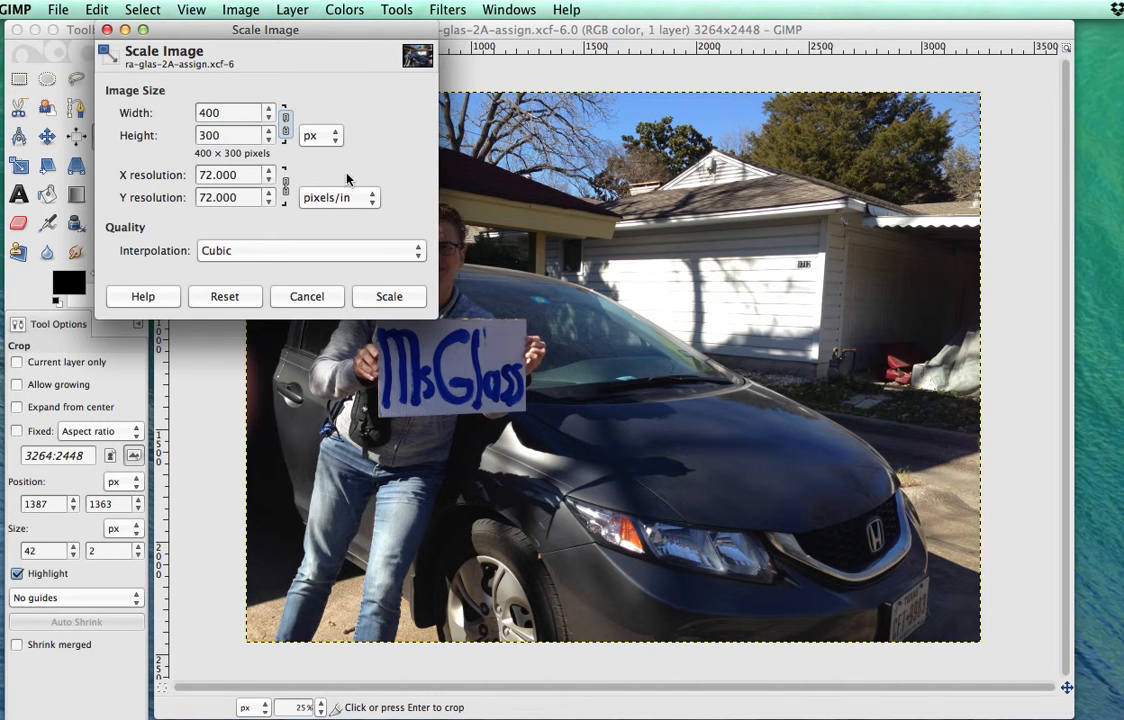
left_click(385, 298)
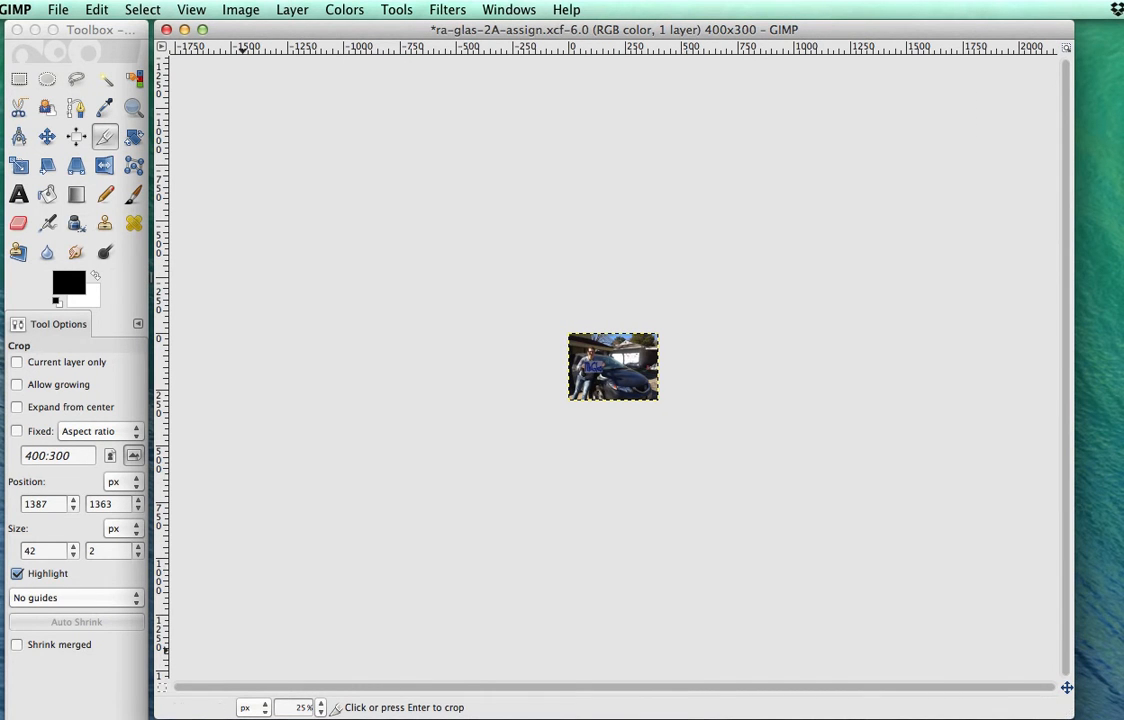
left_click(305, 718)
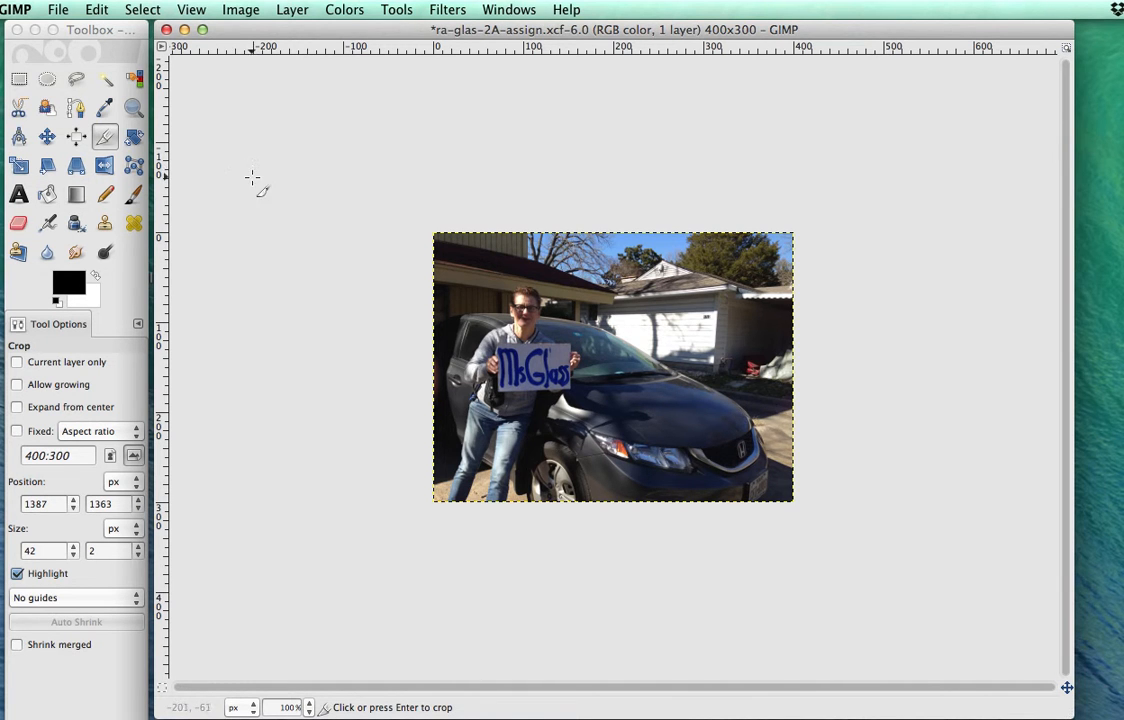
Step: Start exporting the scaled photo to the Week3-Photos folder as ra-glas-2A-assign.jpg, using the JPEG image file type
left_click(58, 11)
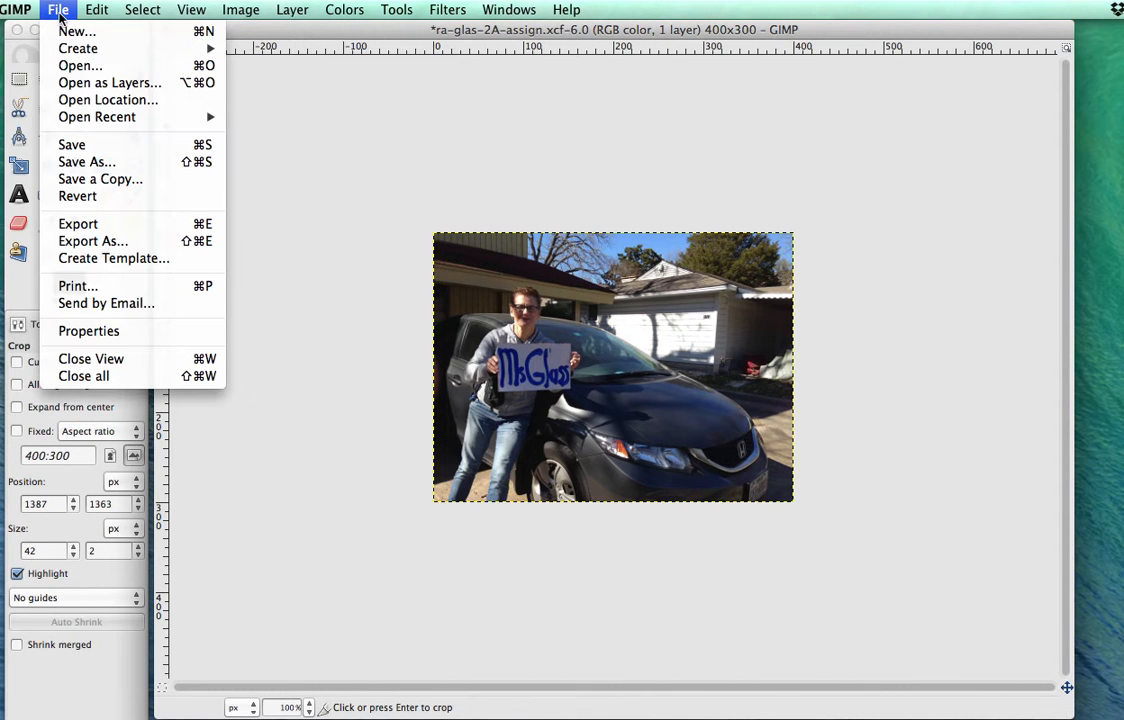
left_click(72, 226)
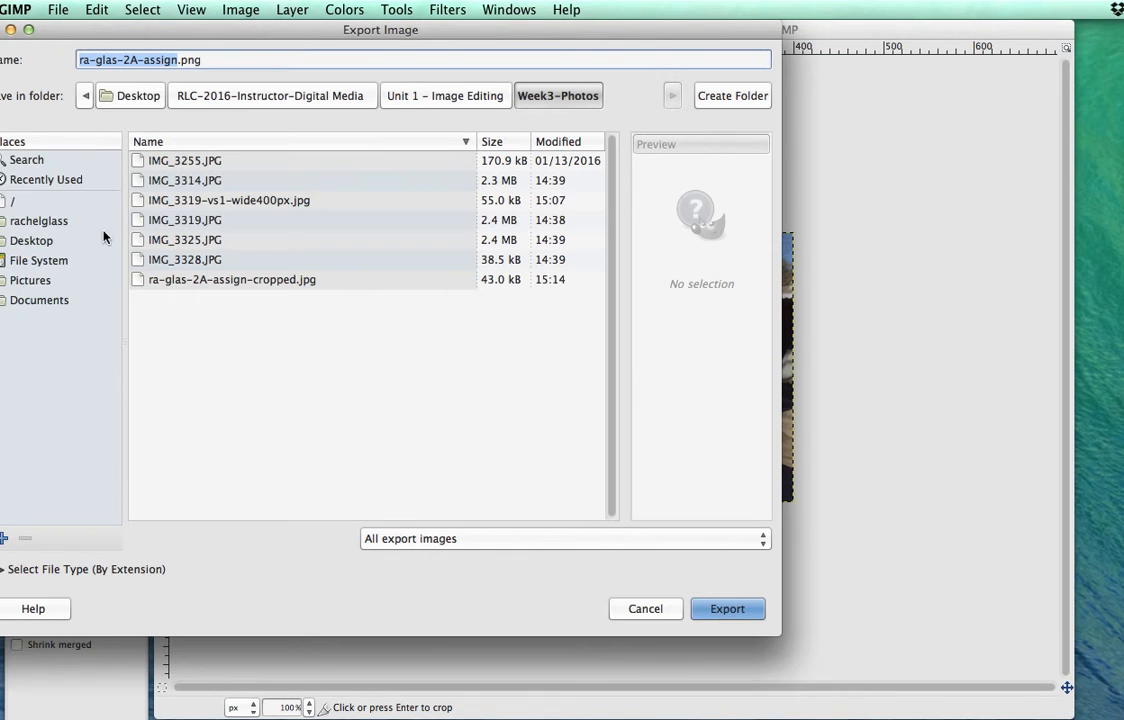
left_click_drag(224, 28, 426, 33)
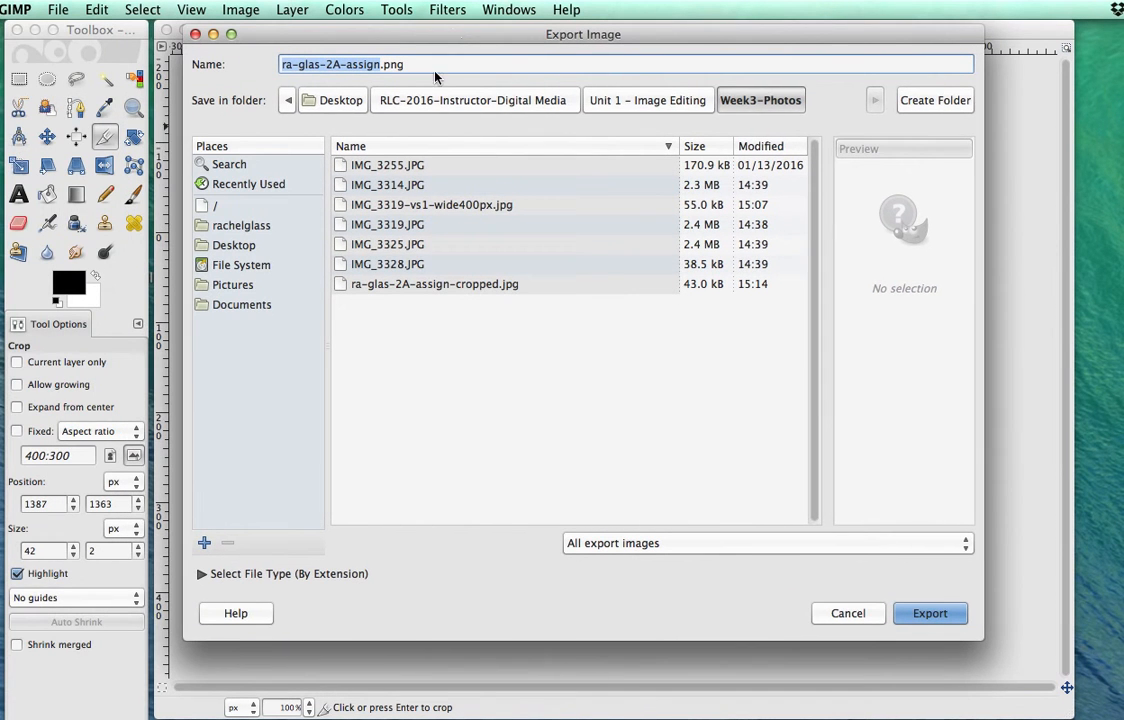
left_click(202, 574)
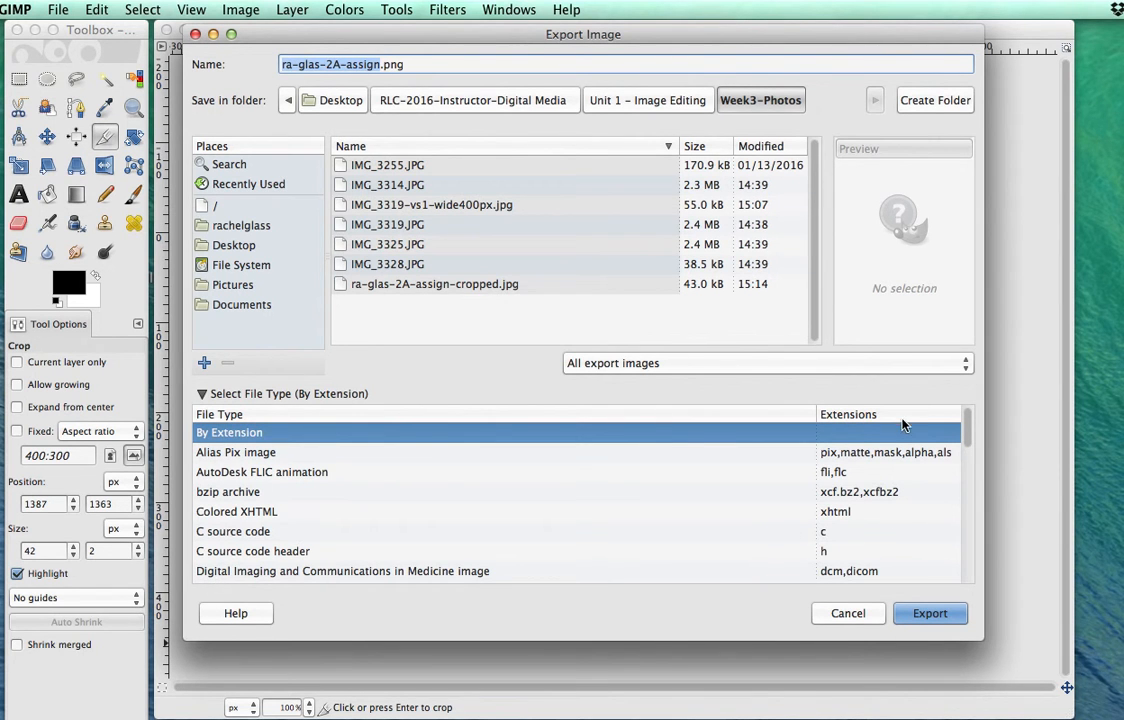
scroll(971, 440, "down", 3)
mouse_move(971, 440)
left_mouse_down()
mouse_move(971, 482)
mouse_move(941, 487)
left_mouse_up()
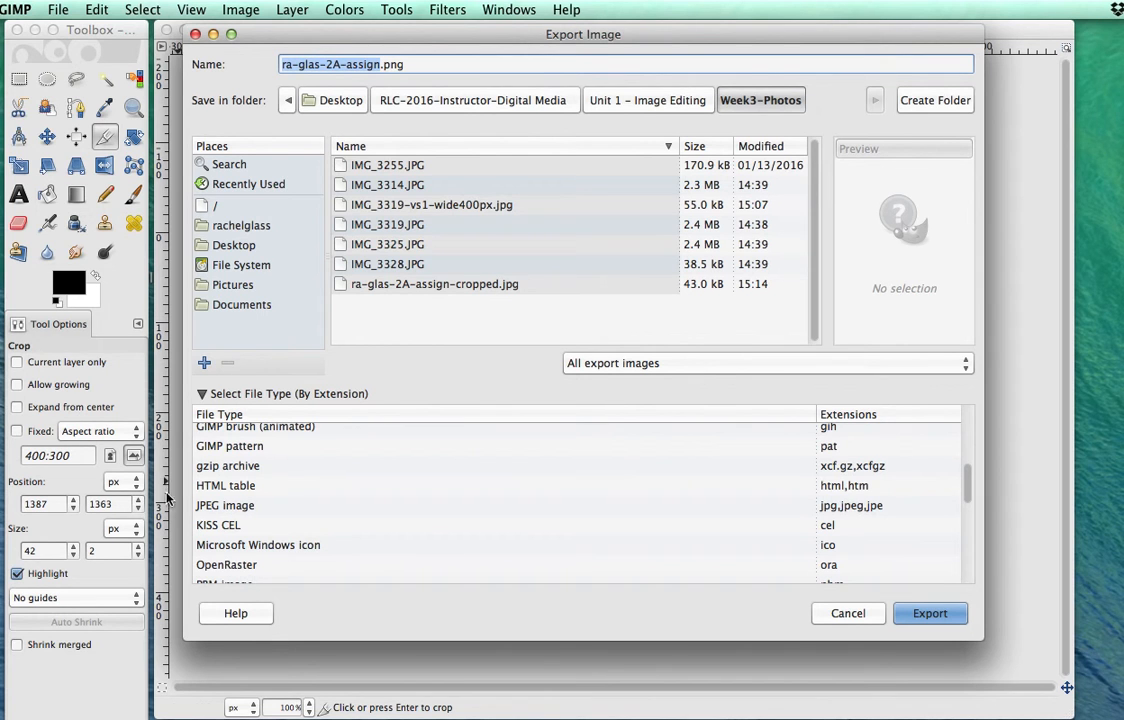
left_click(215, 507)
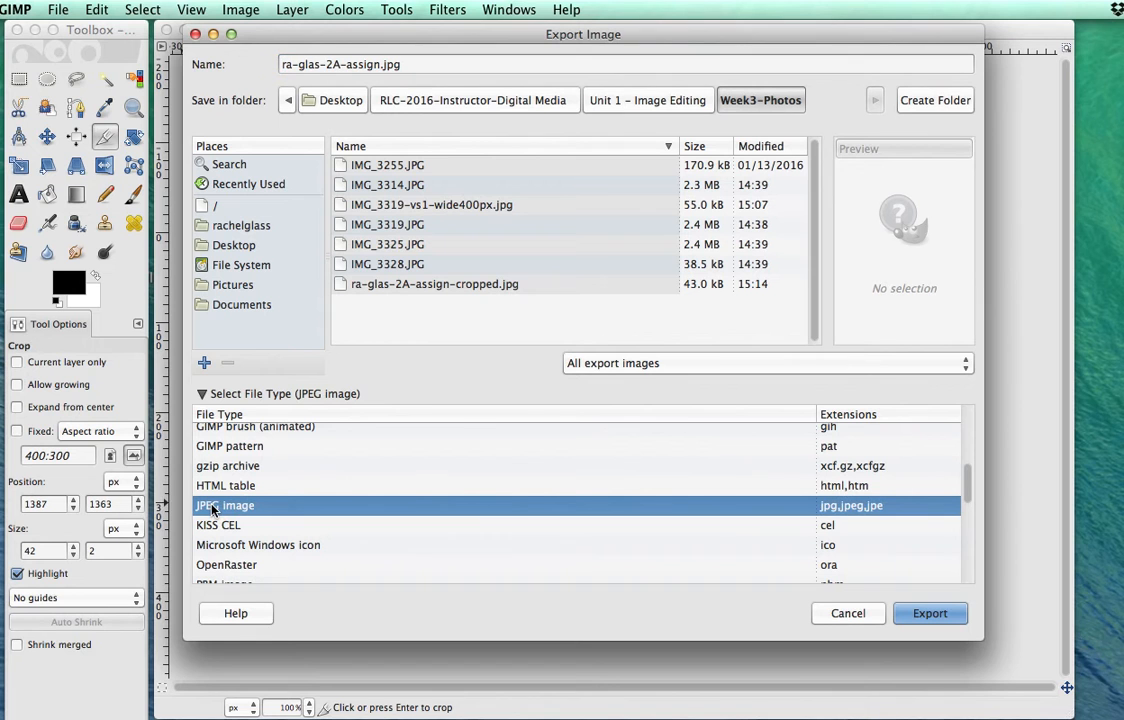
left_click(924, 617)
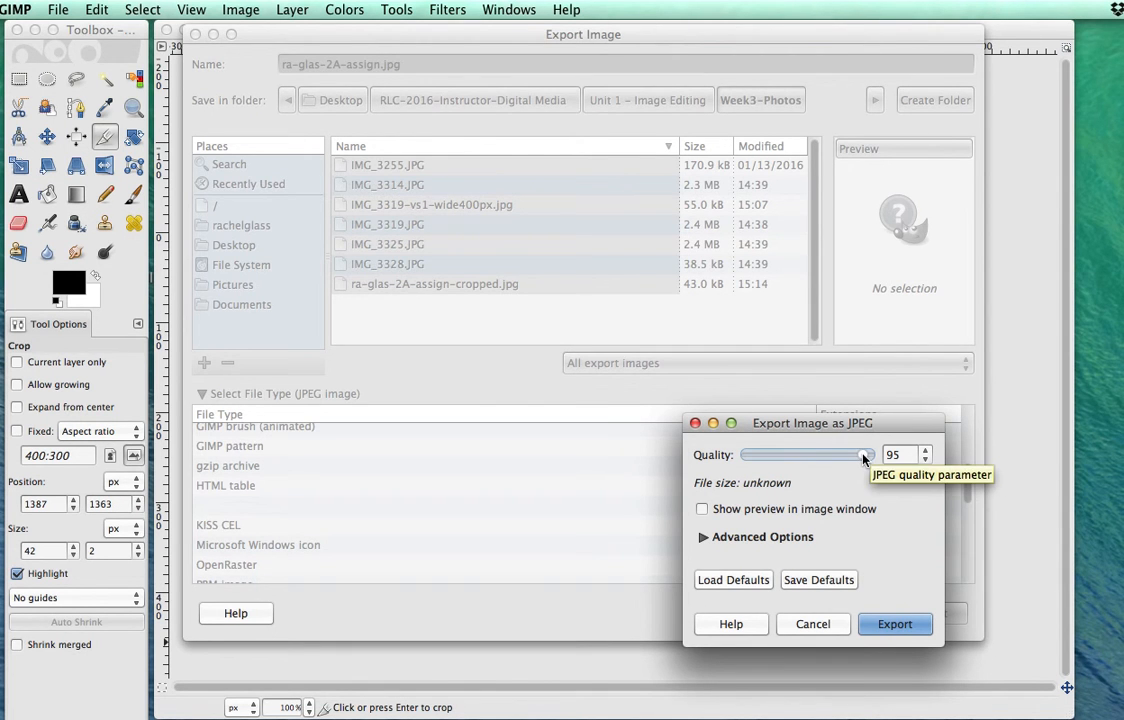
Step: Set the JPEG quality to 74 and complete the export
mouse_move(864, 458)
left_mouse_down()
mouse_move(787, 458)
mouse_move(878, 468)
left_mouse_up()
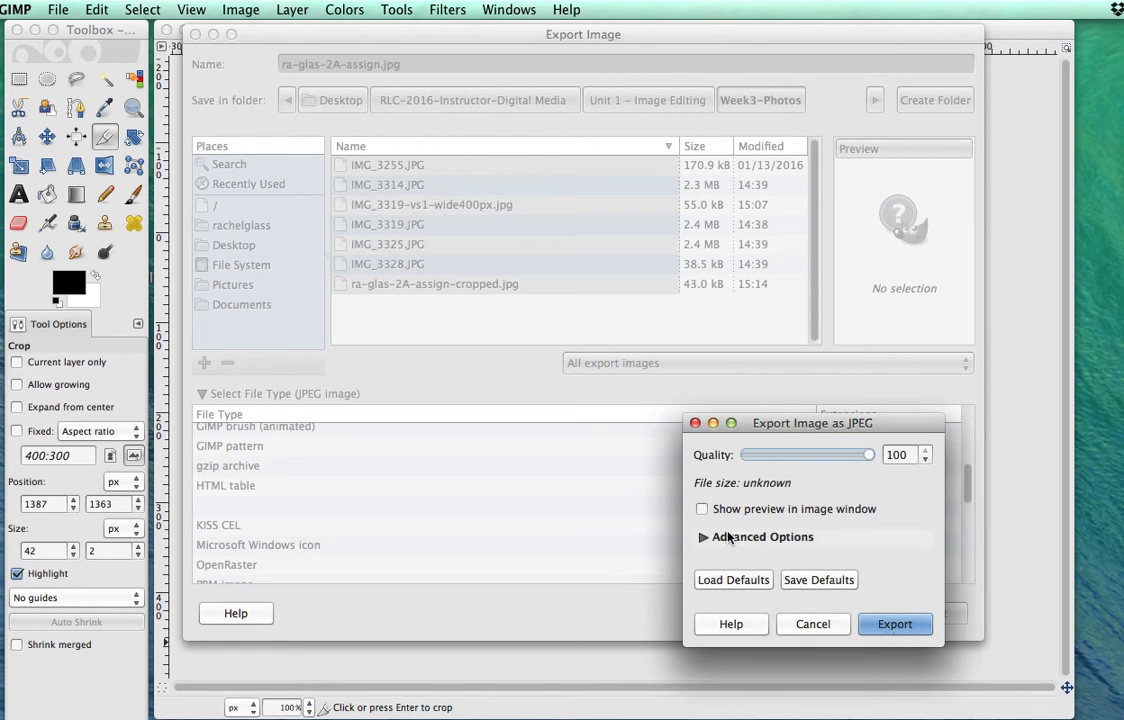
left_click_drag(868, 457, 838, 457)
left_click(893, 627)
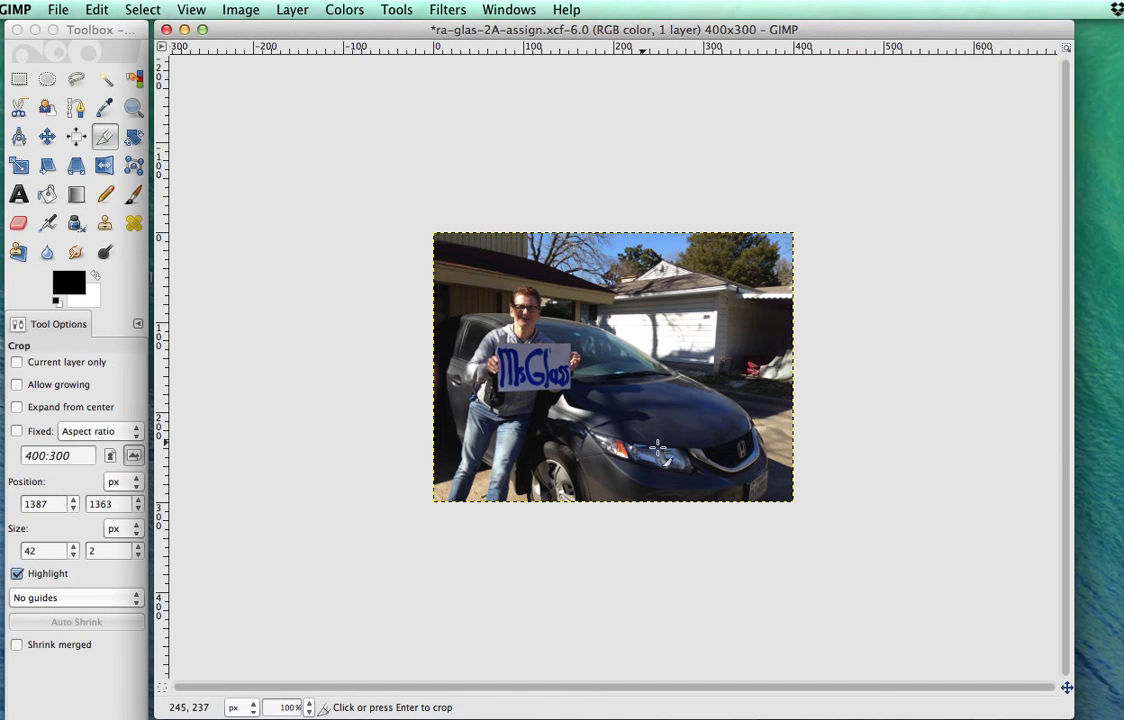
Step: Crop the photo to the person holding the sign, about 159 x 260 px starting at position 19, 40
left_click(450, 284)
left_click_drag(450, 284, 593, 501)
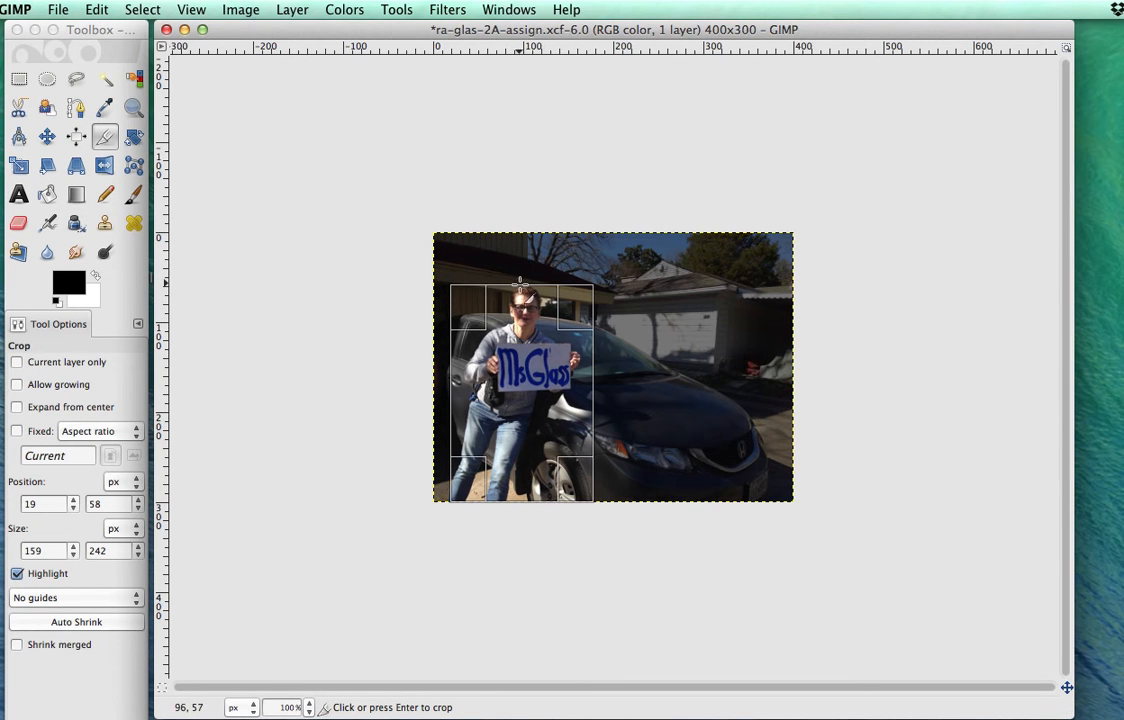
left_click_drag(520, 287, 526, 270)
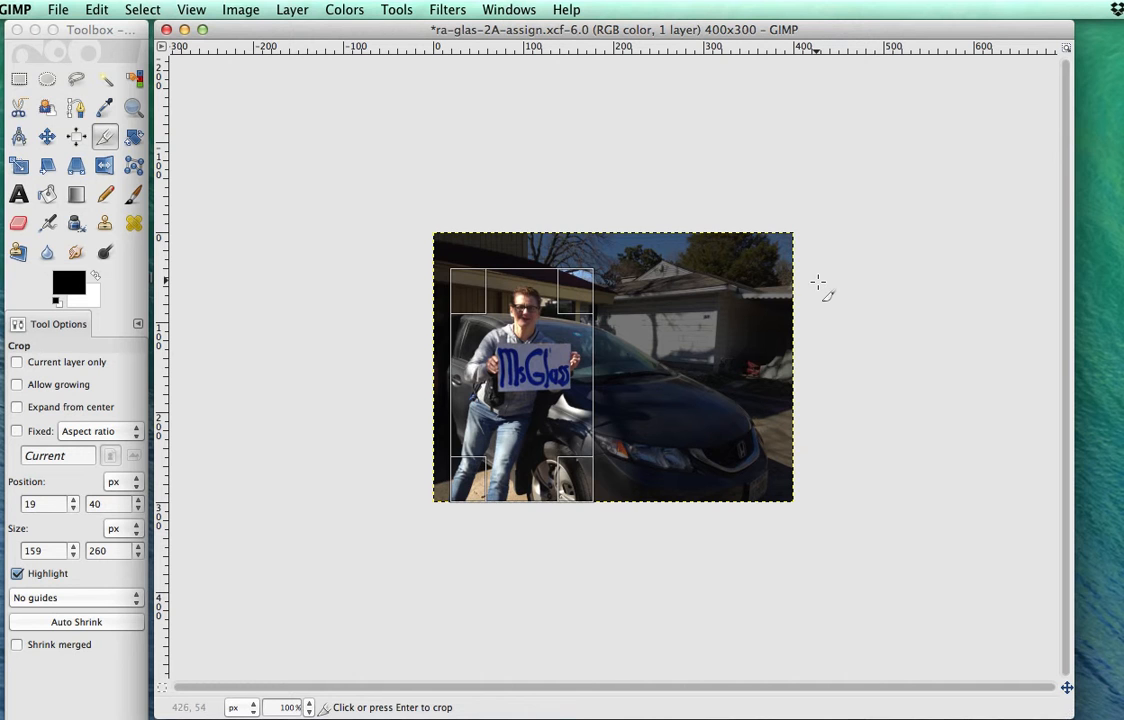
key("Return")
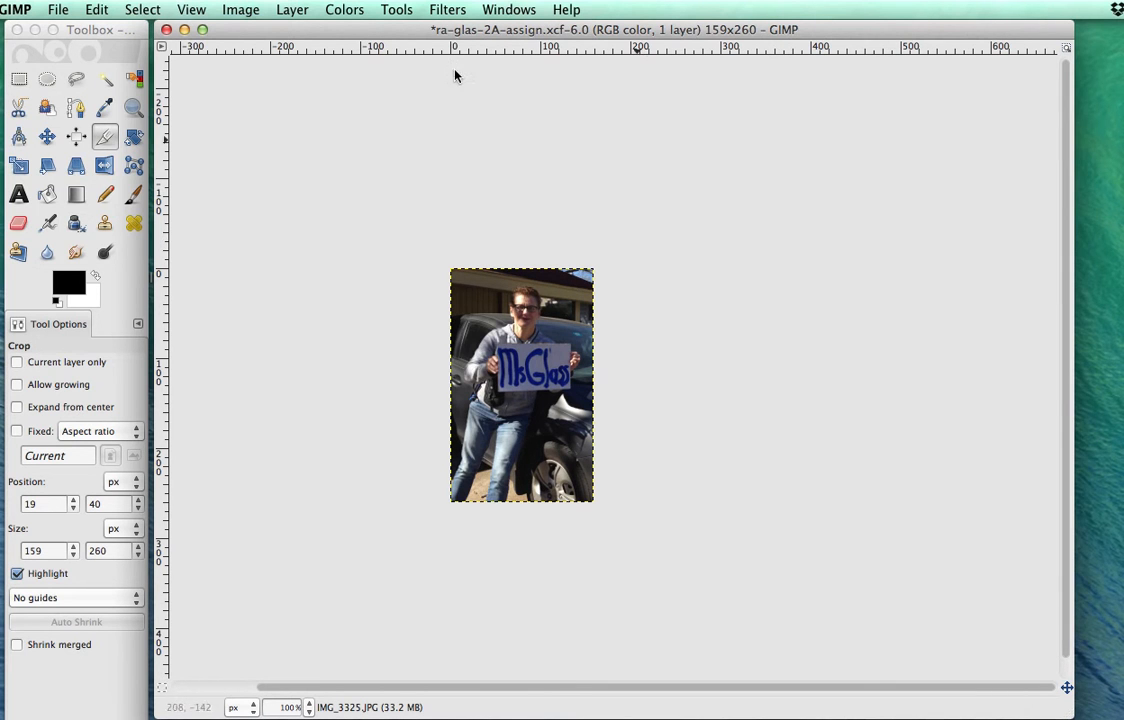
left_click(57, 12)
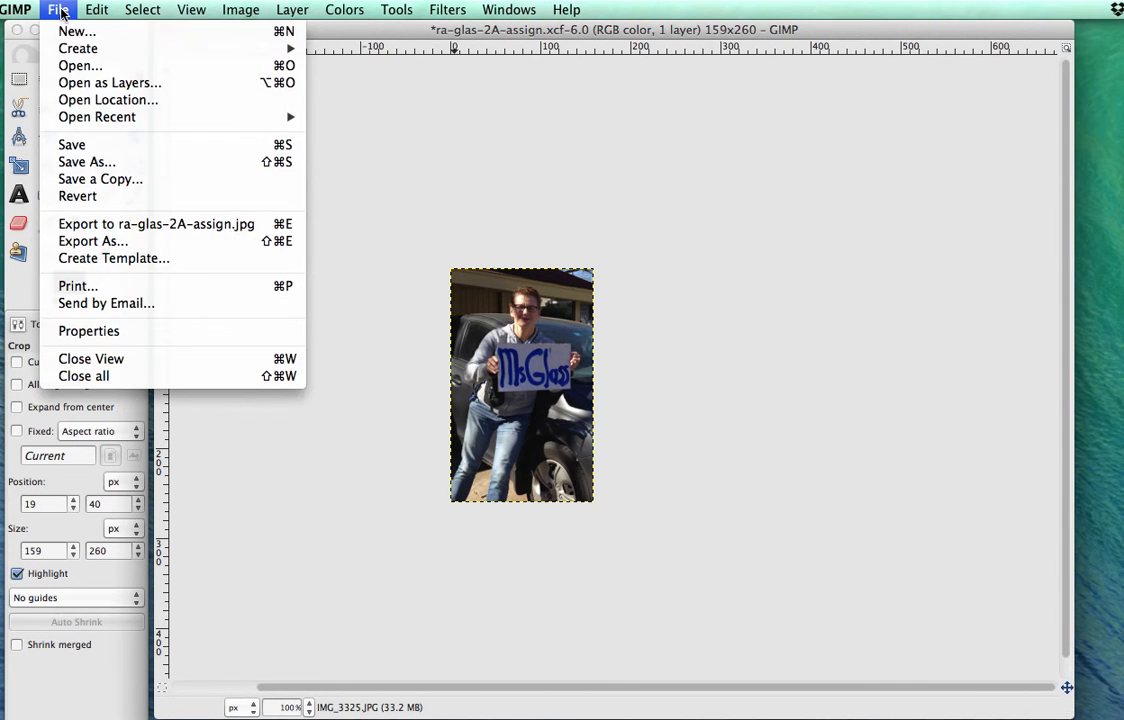
left_click(90, 162)
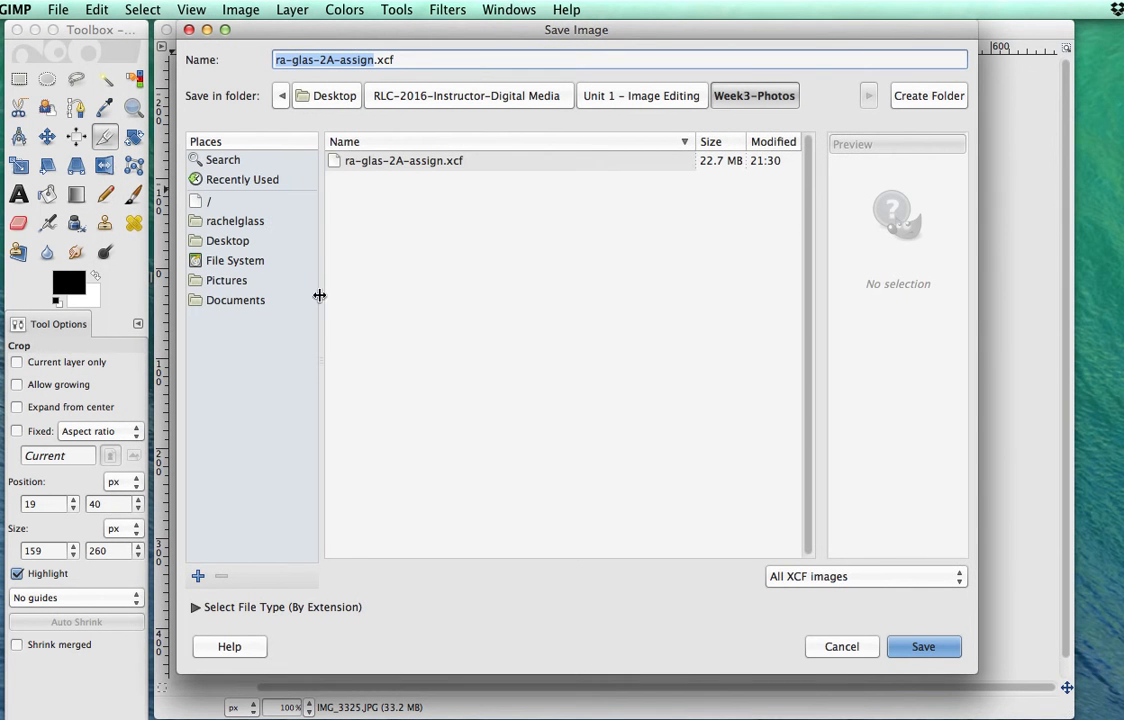
left_click(195, 607)
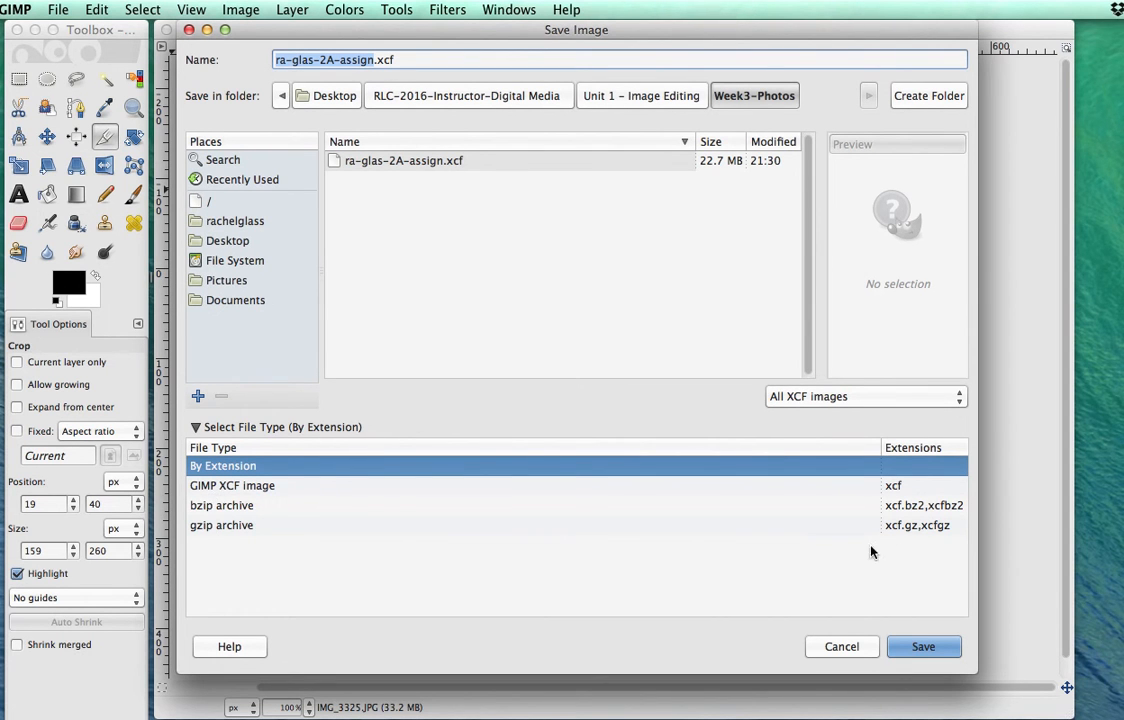
left_click(841, 648)
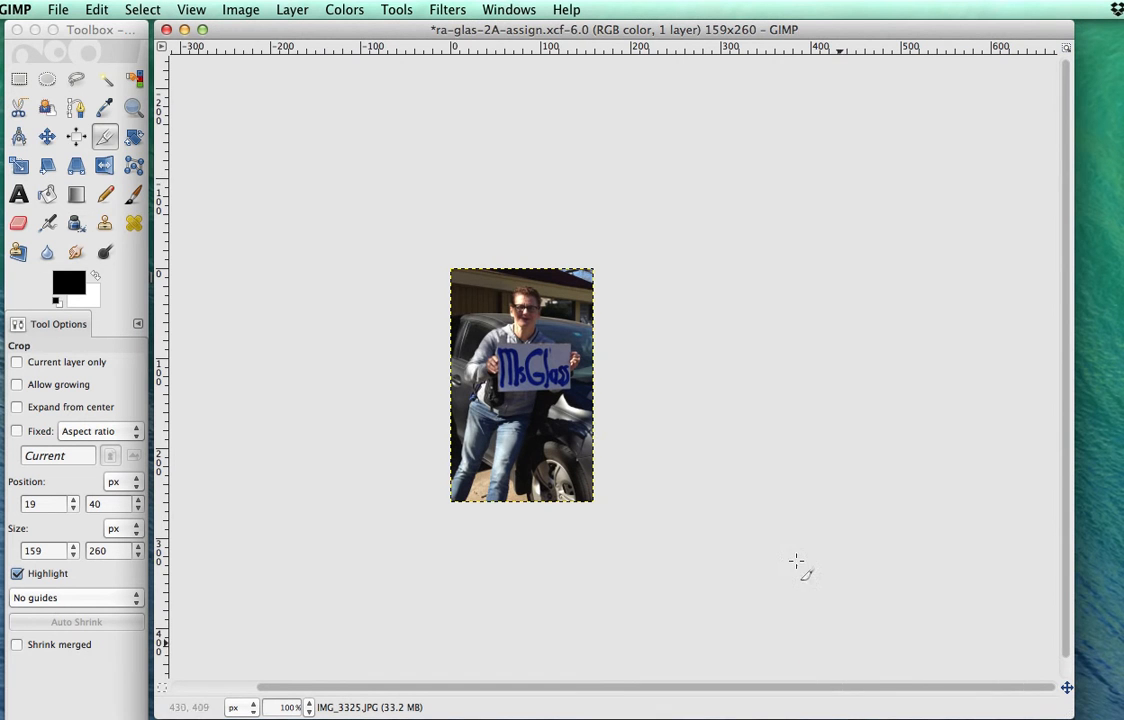
Step: Start exporting the cropped photo with the JPEG image file type, and decline to replace the existing ra-glas-2A-assign.jpg
left_click(60, 10)
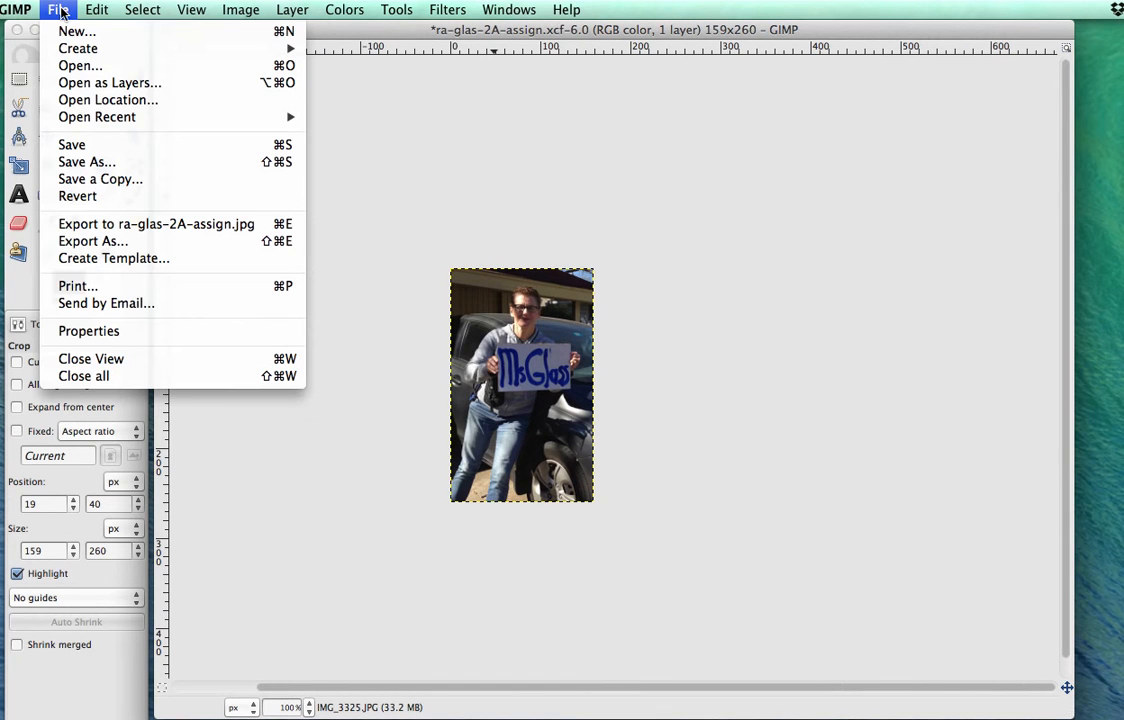
mouse_move(100, 10)
left_click(86, 243)
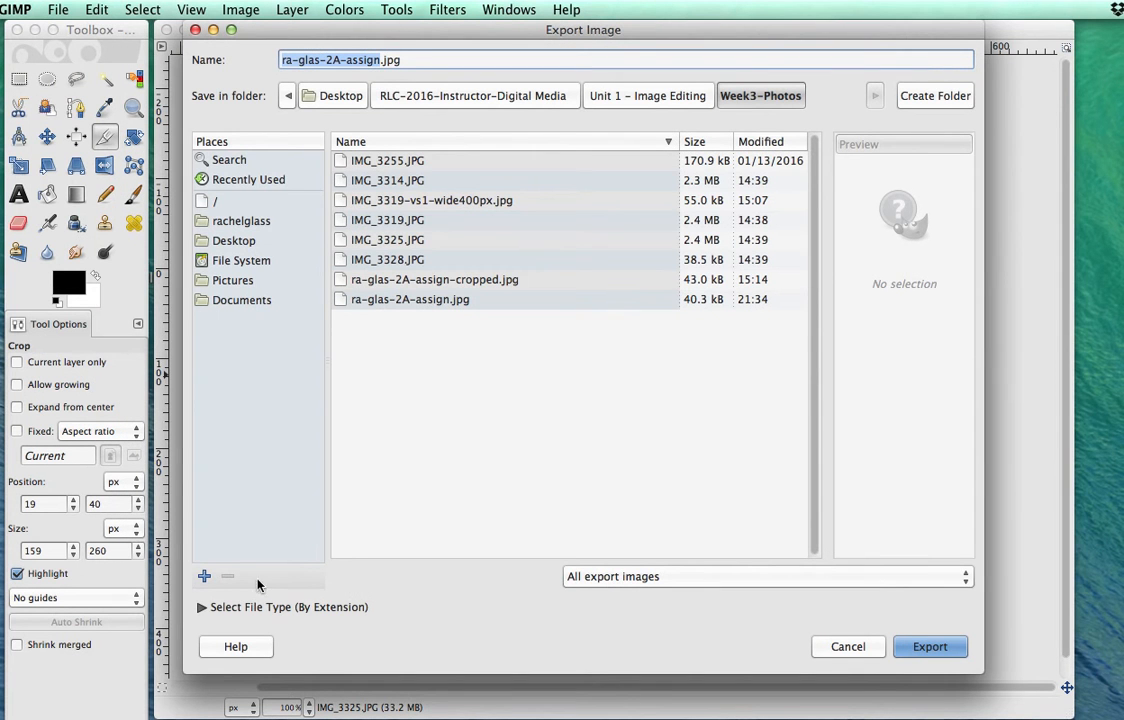
left_click(201, 607)
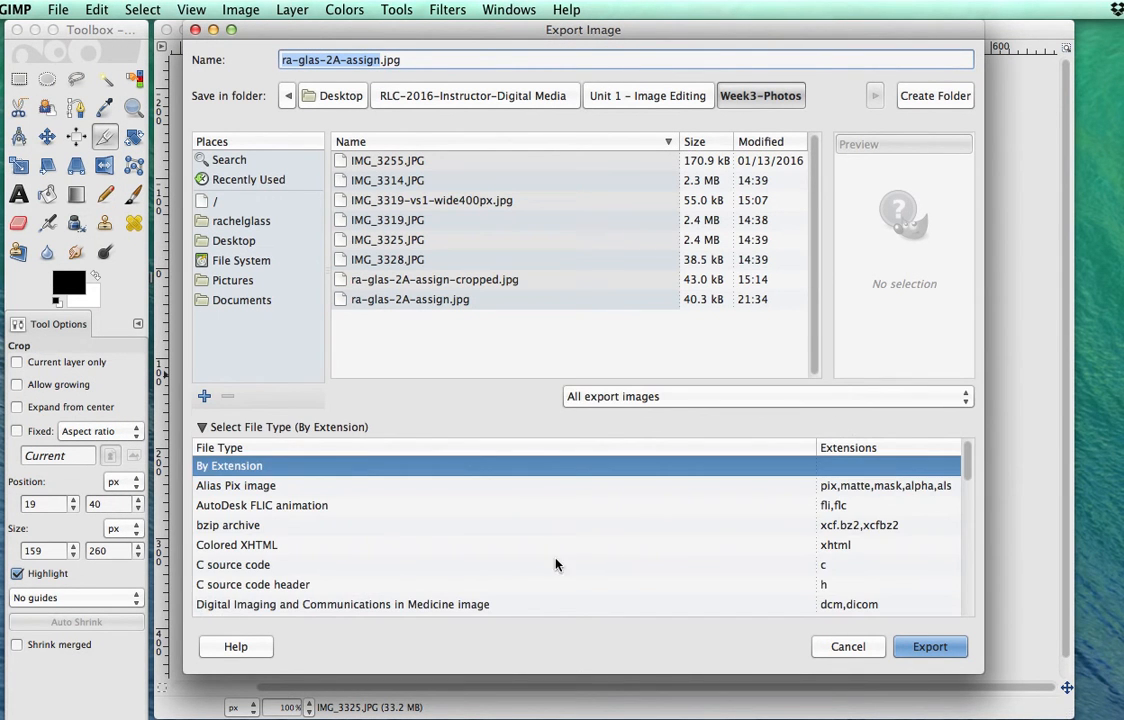
scroll(966, 459, "down", 1)
left_click_drag(966, 459, 966, 510)
left_click(217, 555)
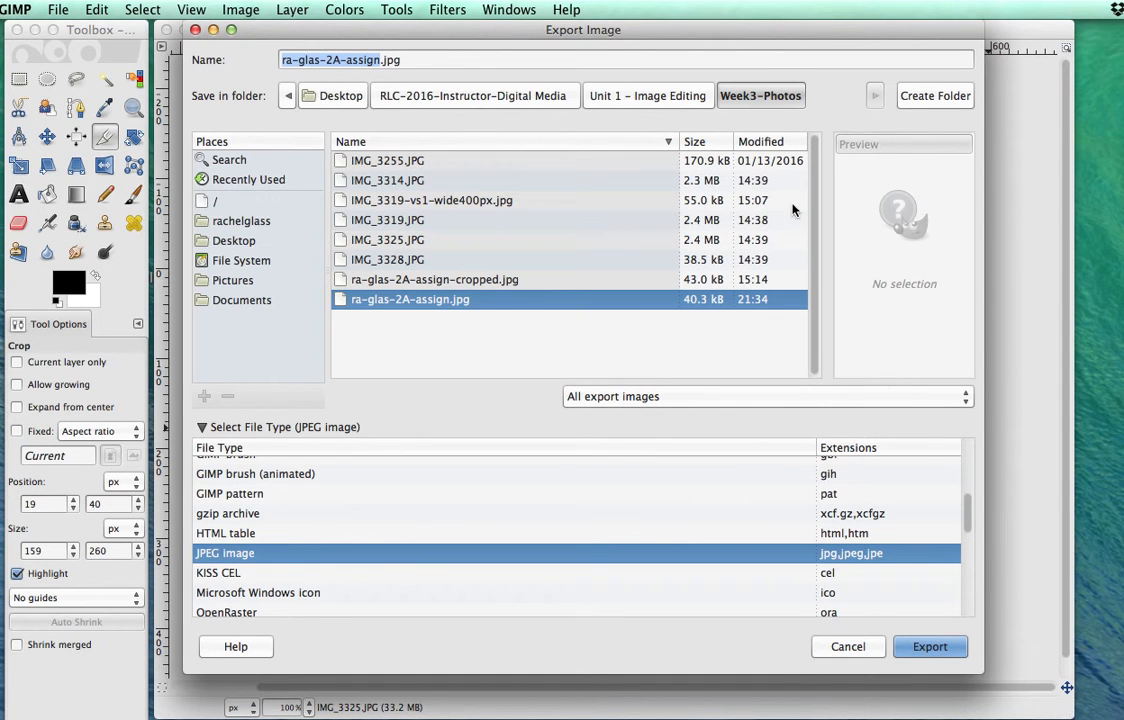
left_click(929, 648)
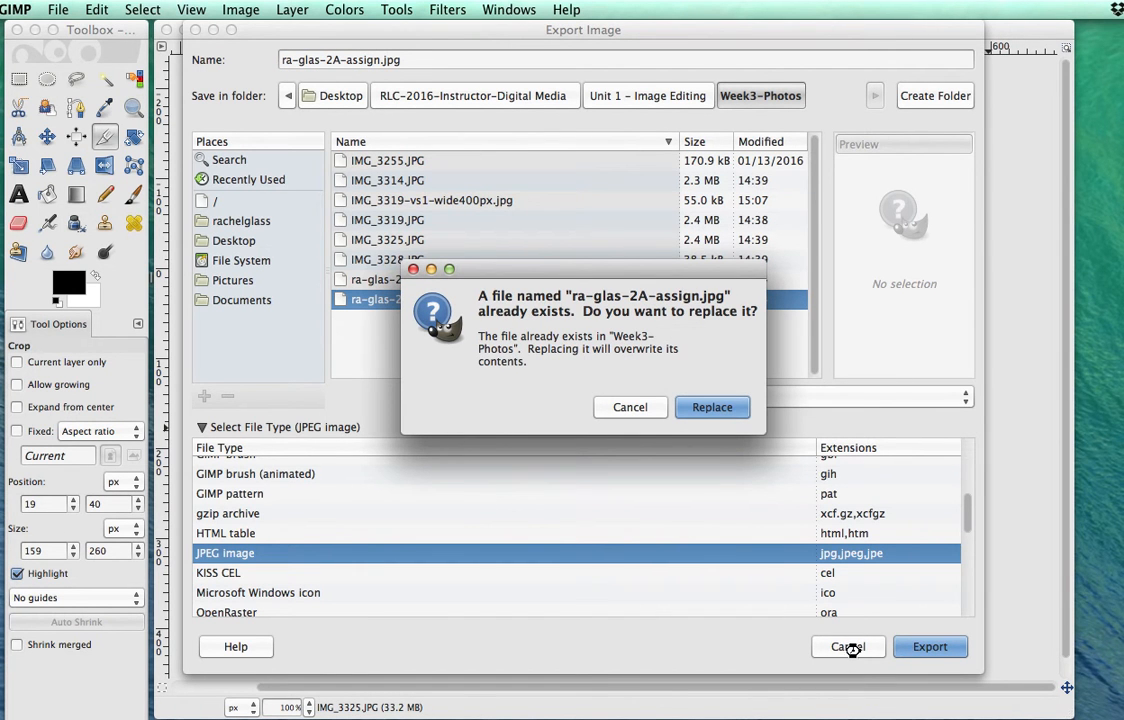
left_click(631, 407)
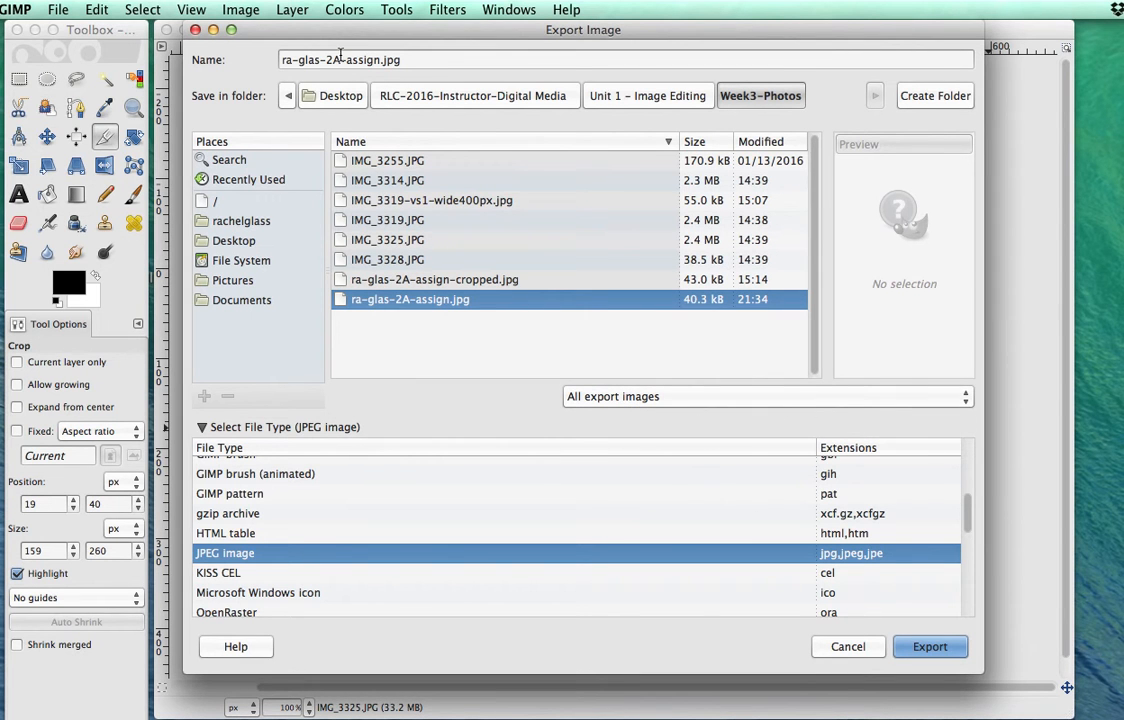
Step: Rename the export file as ra-glas-2A-assign-crop.jpg and export the cropped photo with the JPEG quality kept at 74
left_click(380, 60)
type("-c")
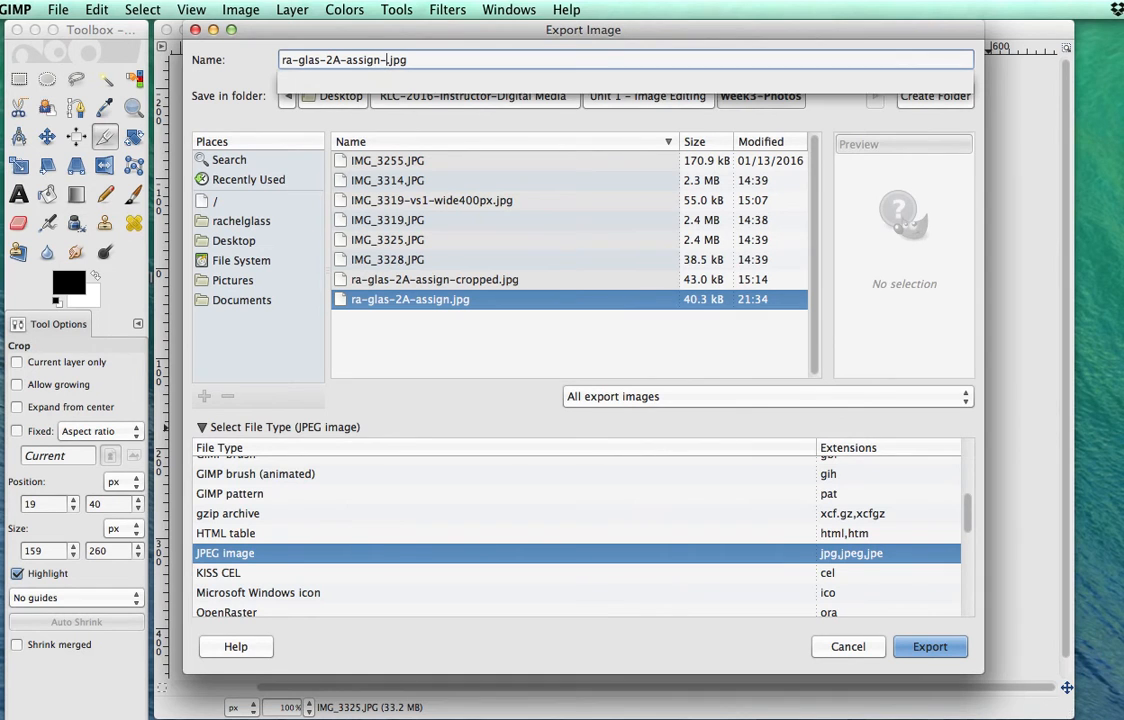
type("rop")
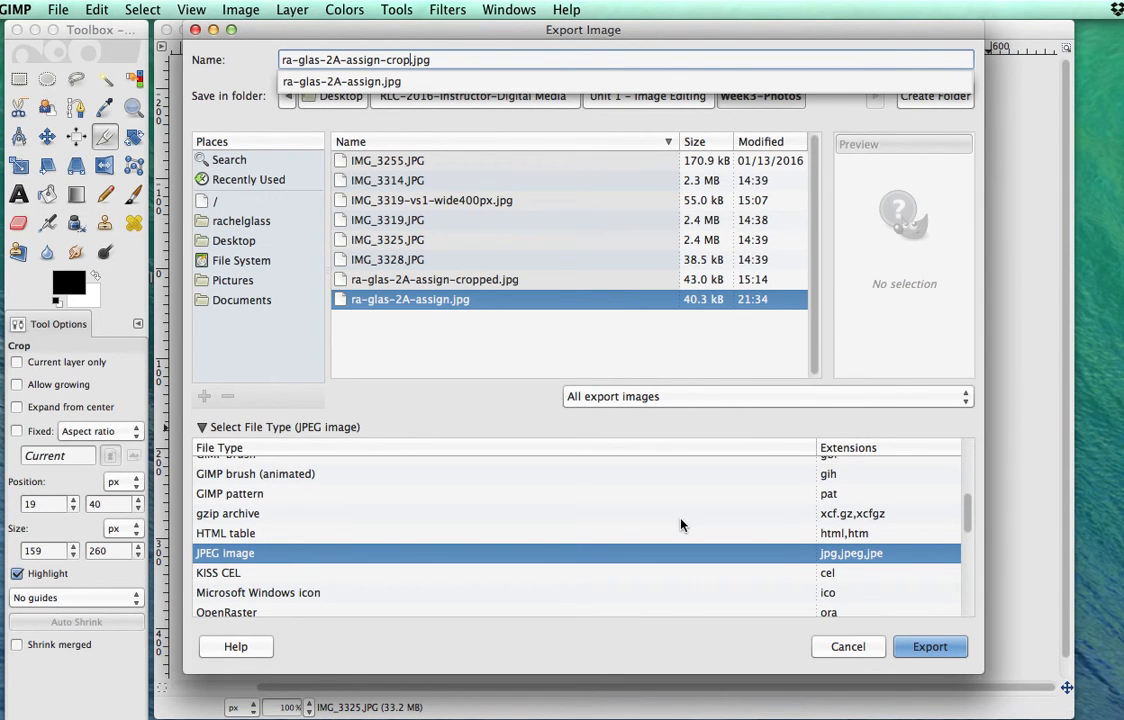
left_click(924, 651)
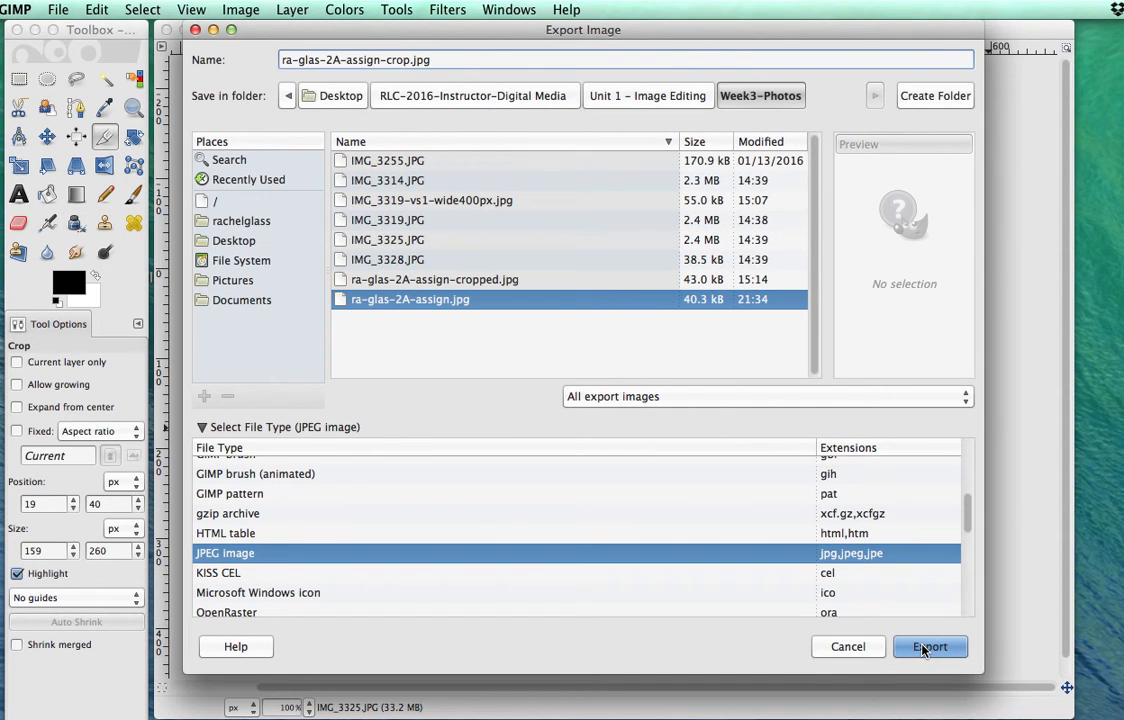
left_click(927, 648)
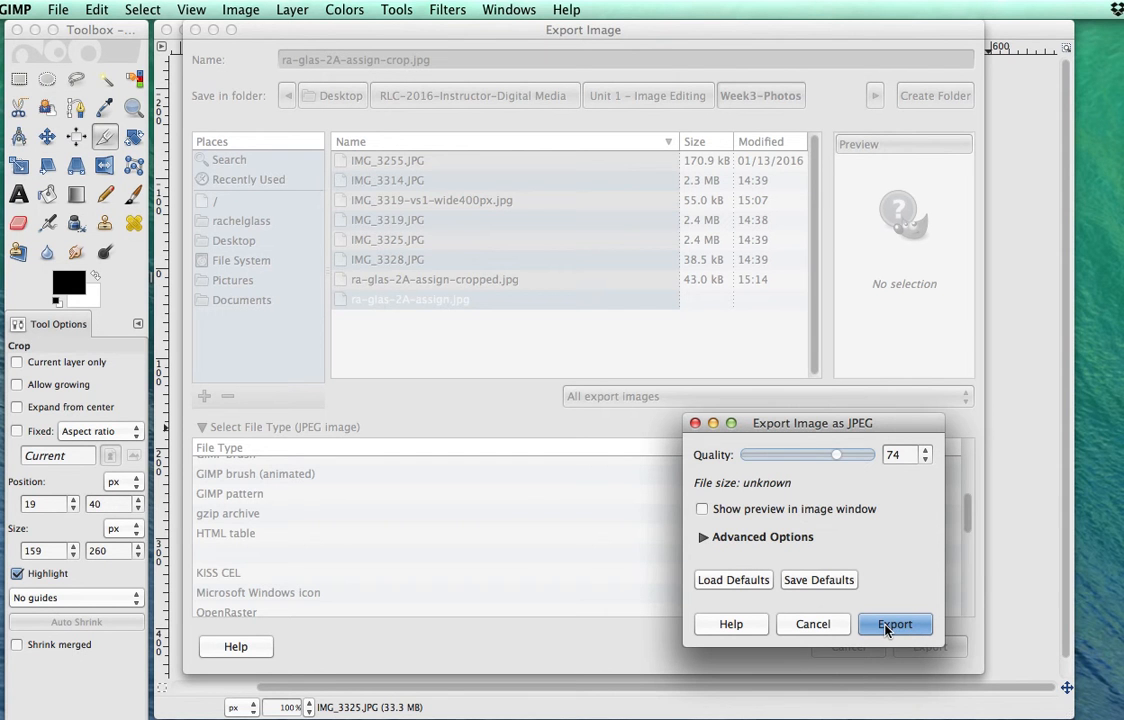
left_click(885, 625)
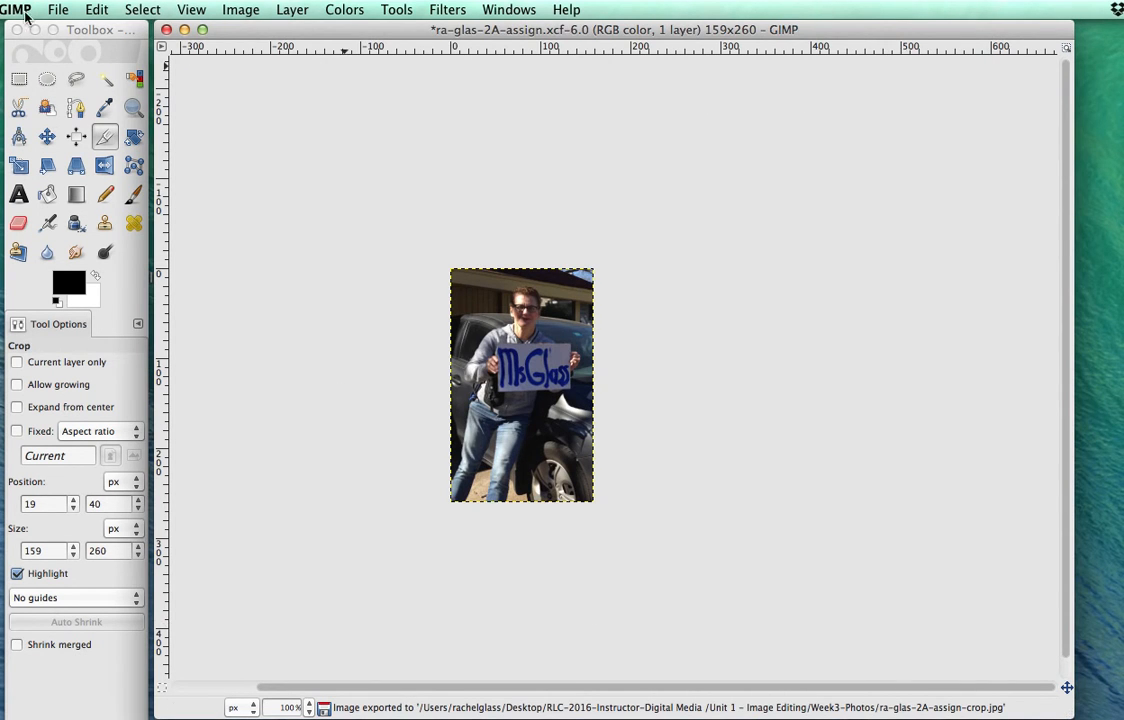
Step: Undo the crop of the photo
left_click(99, 11)
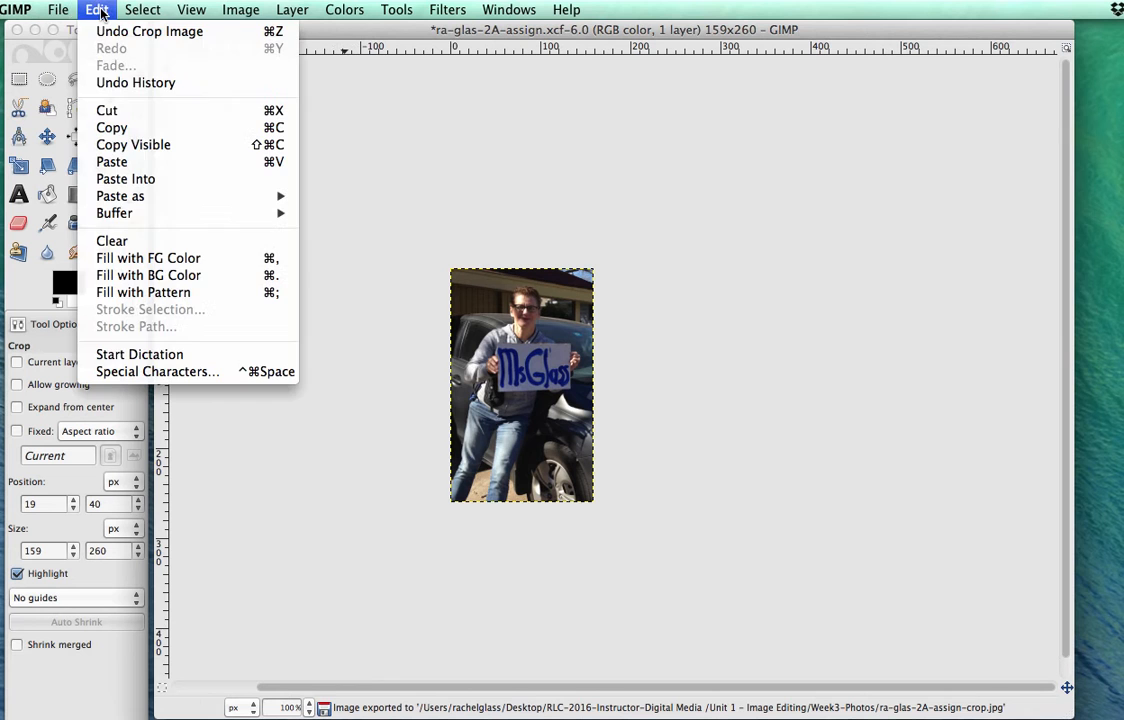
left_click(104, 34)
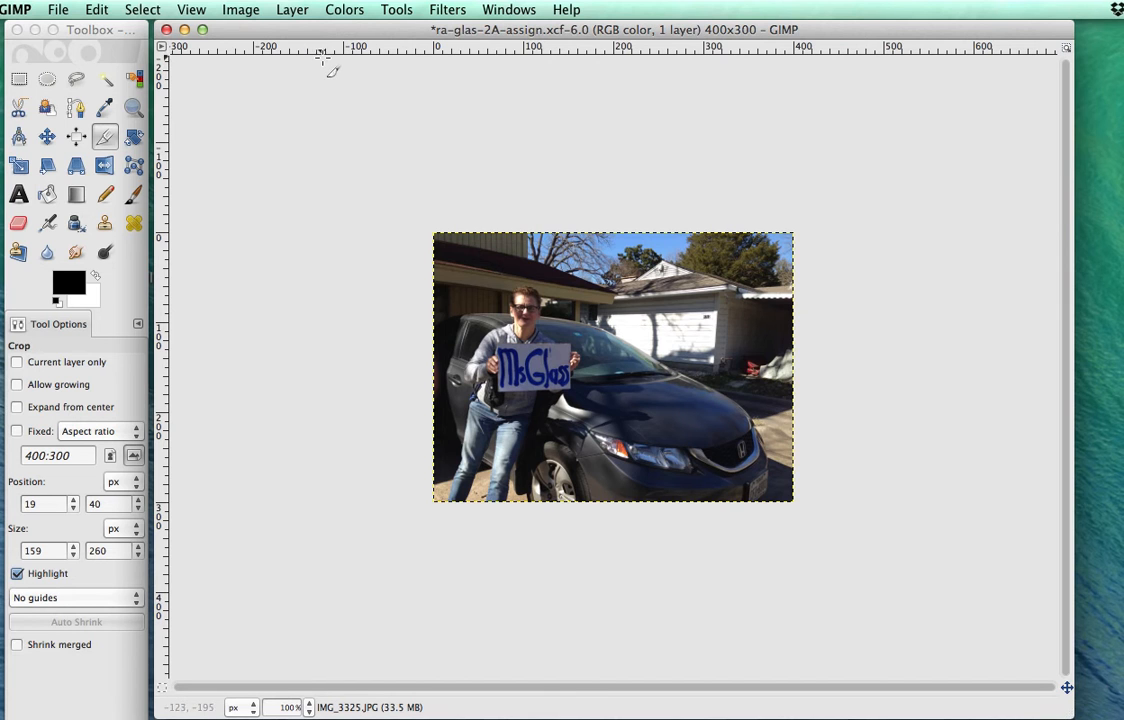
Step: Export the uncropped photo to the Week3-Photos folder as ra-glas-2A-assign-resize.jpg with the JPEG quality kept at 74
left_click(58, 10)
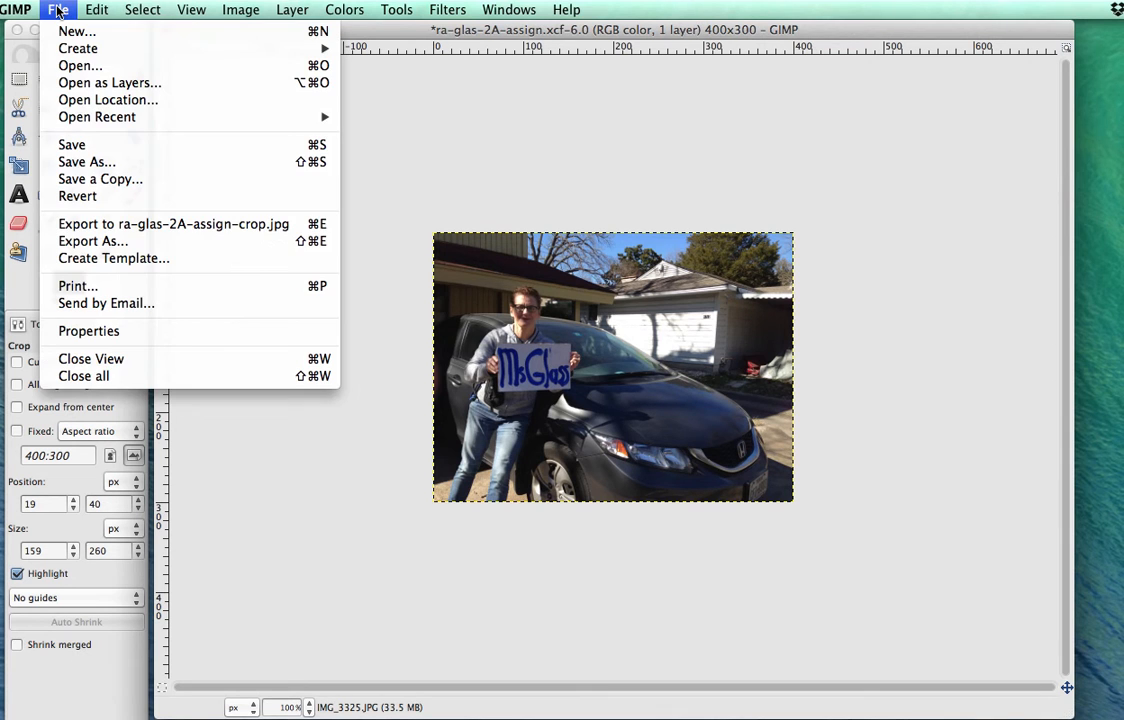
left_click(90, 242)
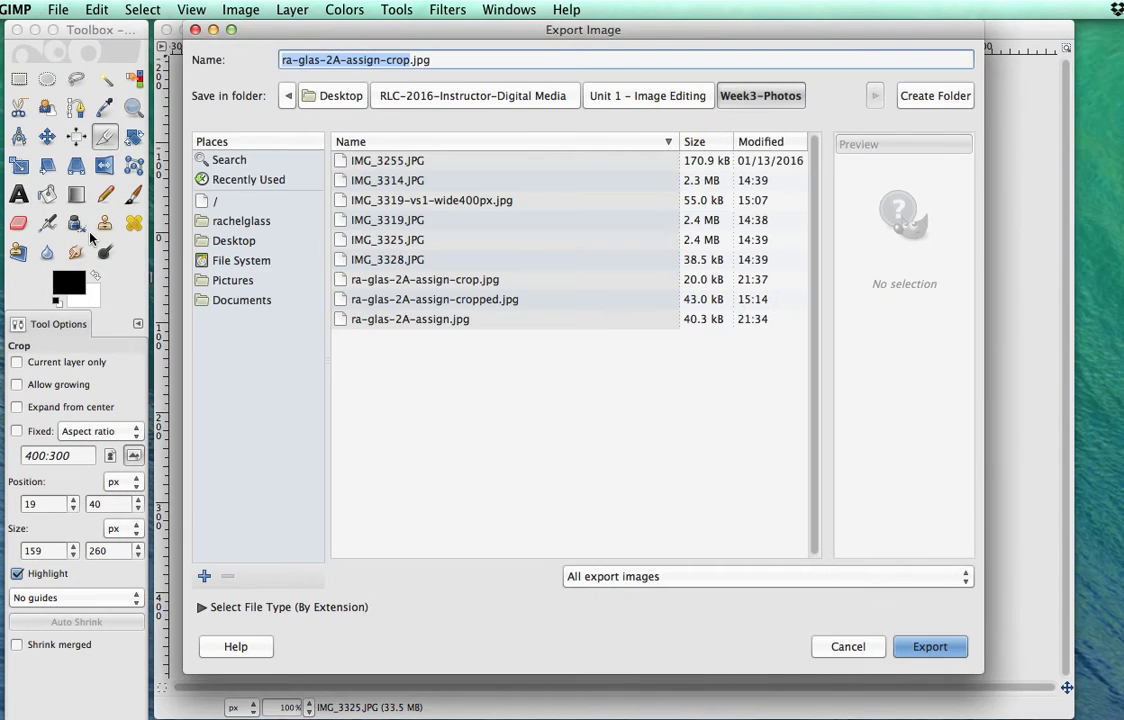
left_click(409, 60)
left_click_drag(409, 60, 385, 62)
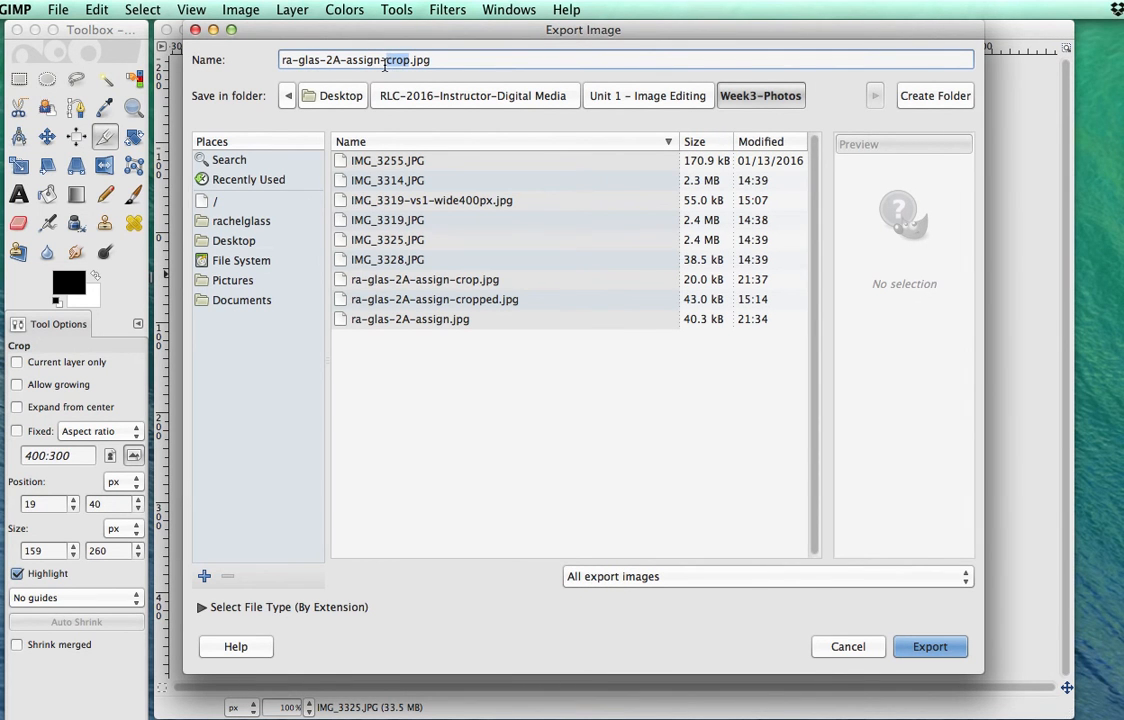
type("resize")
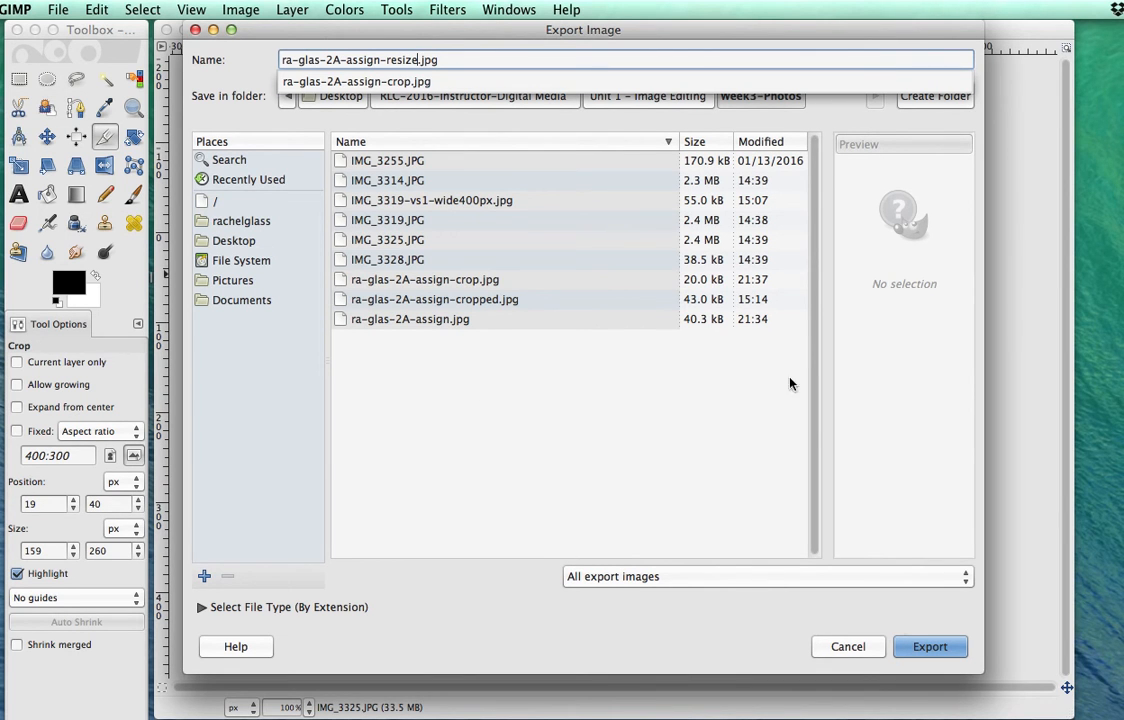
left_click(906, 620)
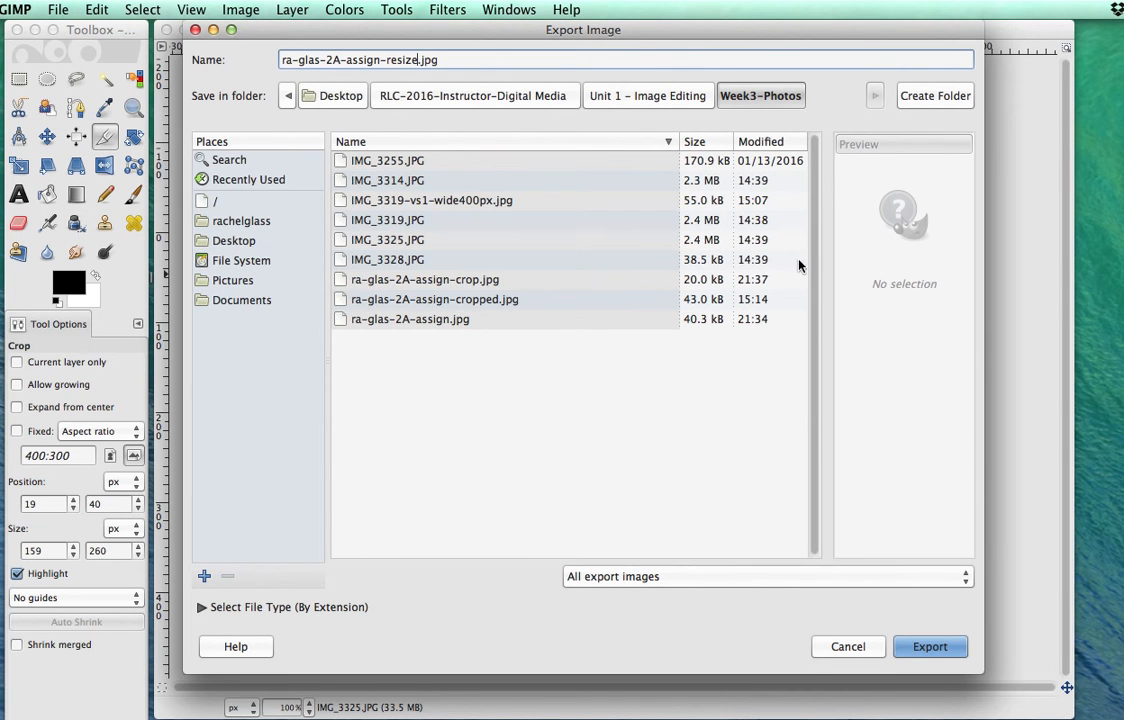
left_click(928, 648)
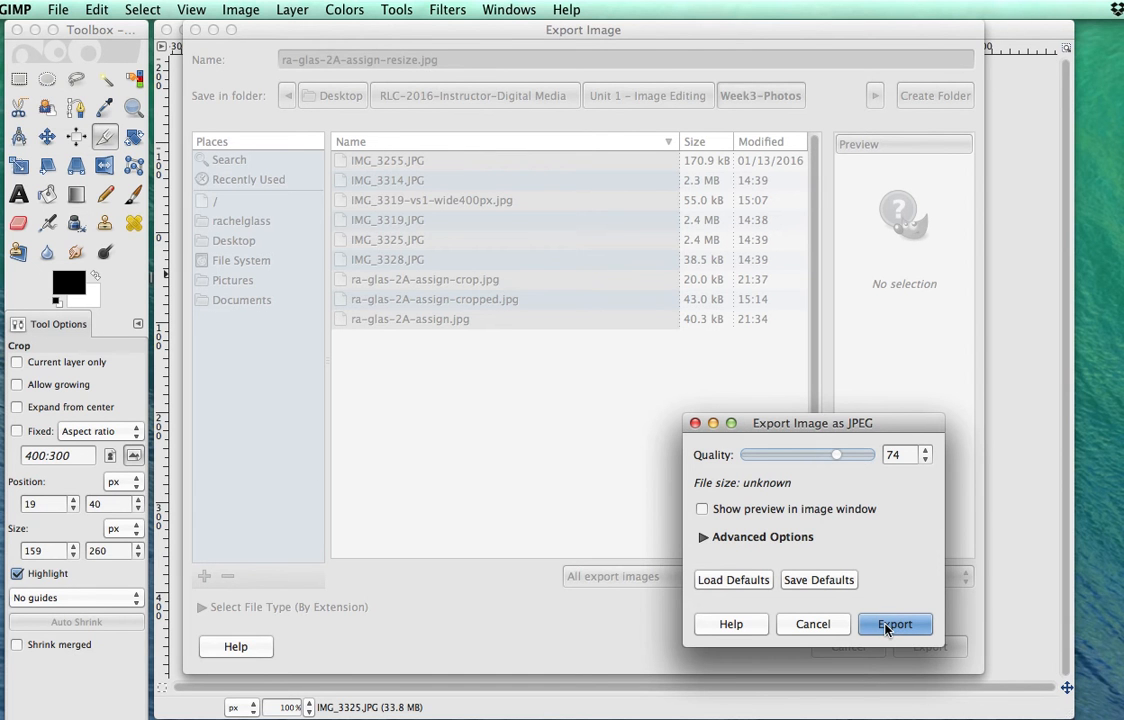
left_click(885, 625)
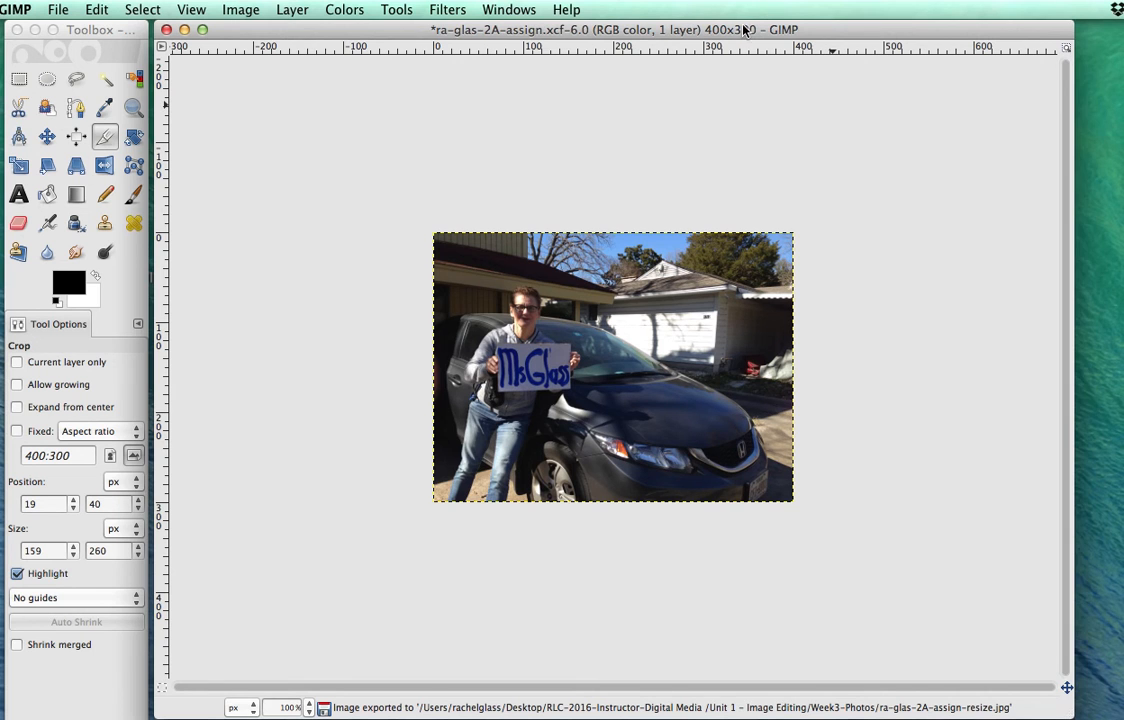
Step: Move the image window down to uncover the IMED 1301 Digital Media Class folder window behind it
left_click_drag(744, 31, 748, 42)
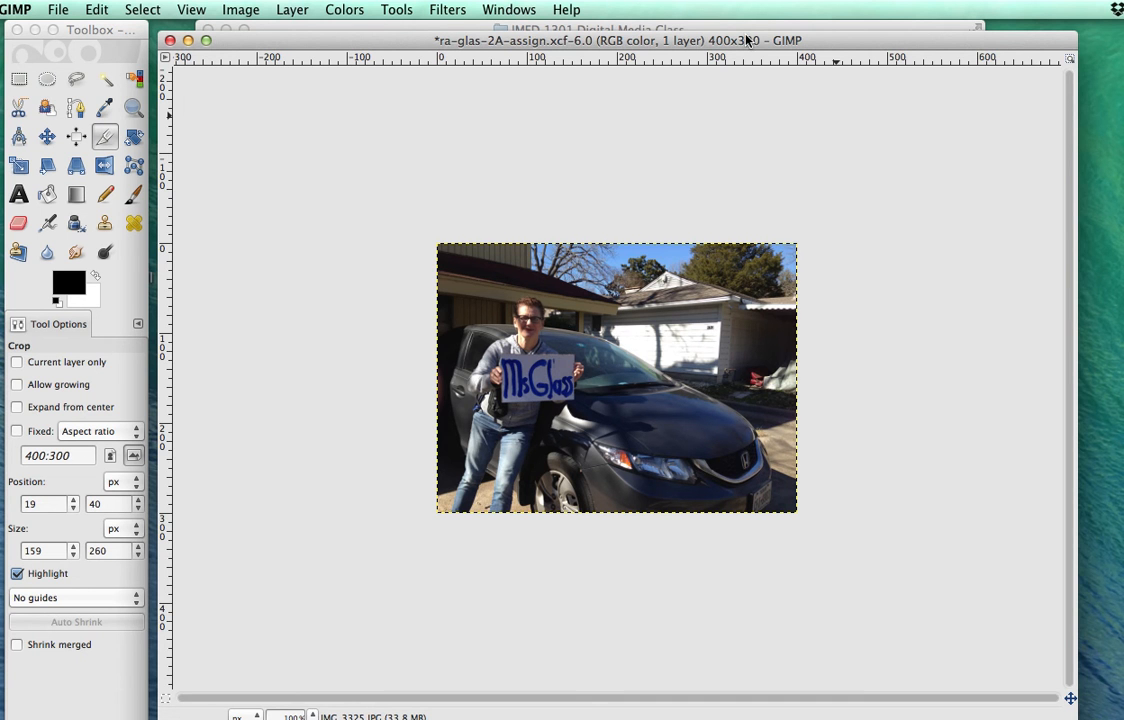
left_click_drag(233, 41, 266, 378)
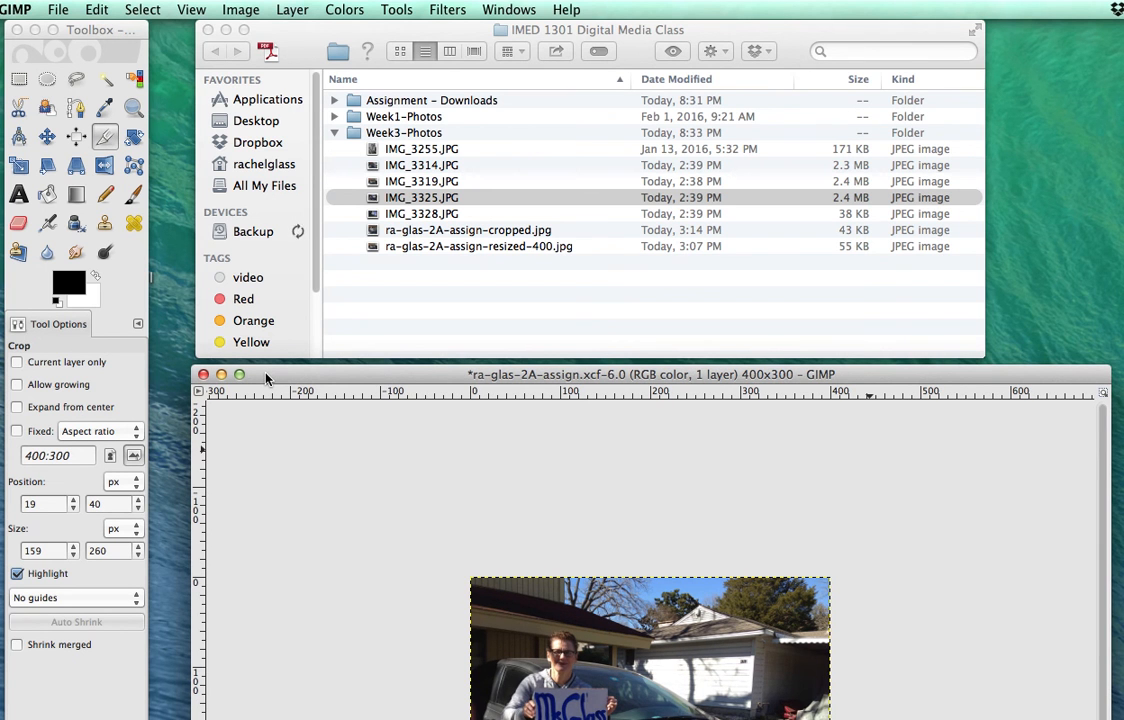